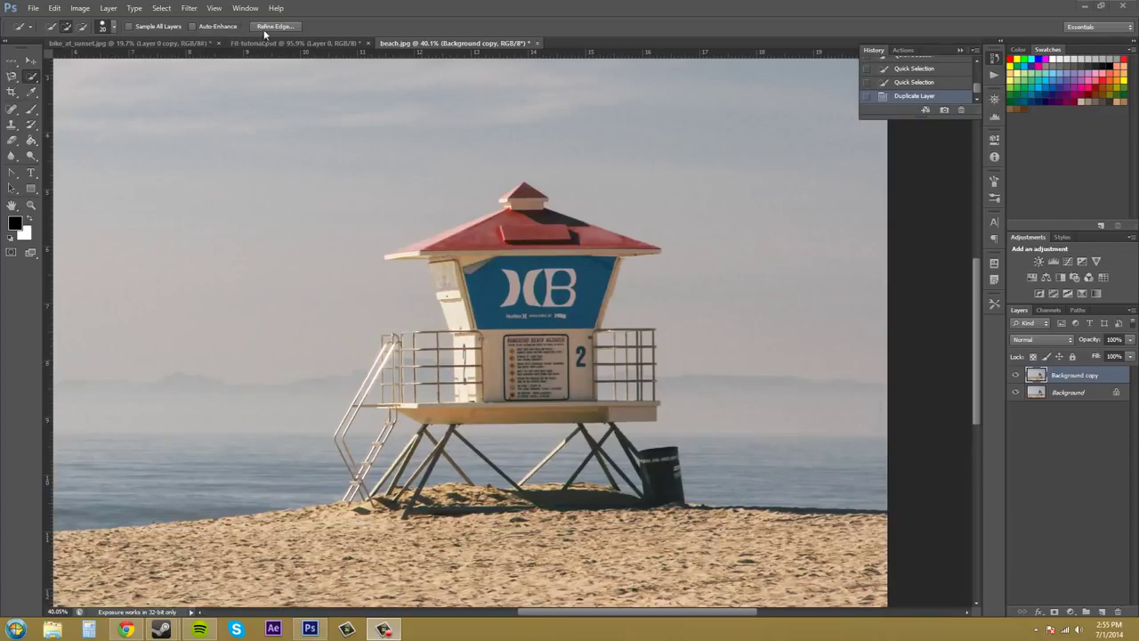
Activate the Quick Selection tool and zoom in on the left side of the selected lifeguard tower.
{"action": "left_click", "coordinate": [32, 64]}
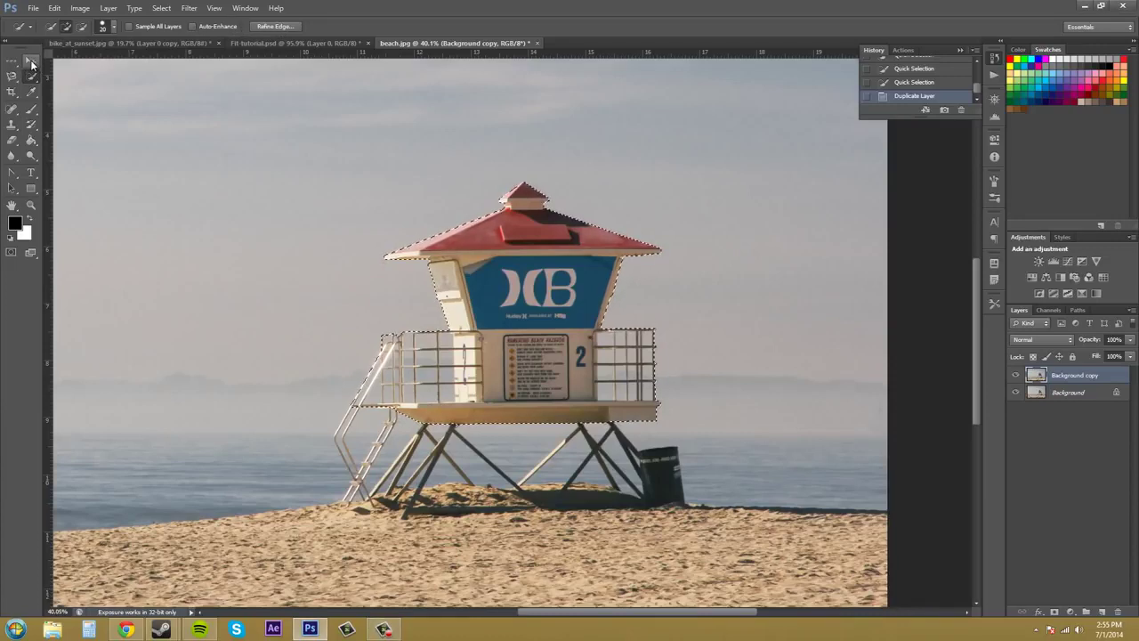
{"action": "left_click", "coordinate": [32, 77]}
{"action": "right_click", "coordinate": [31, 76]}
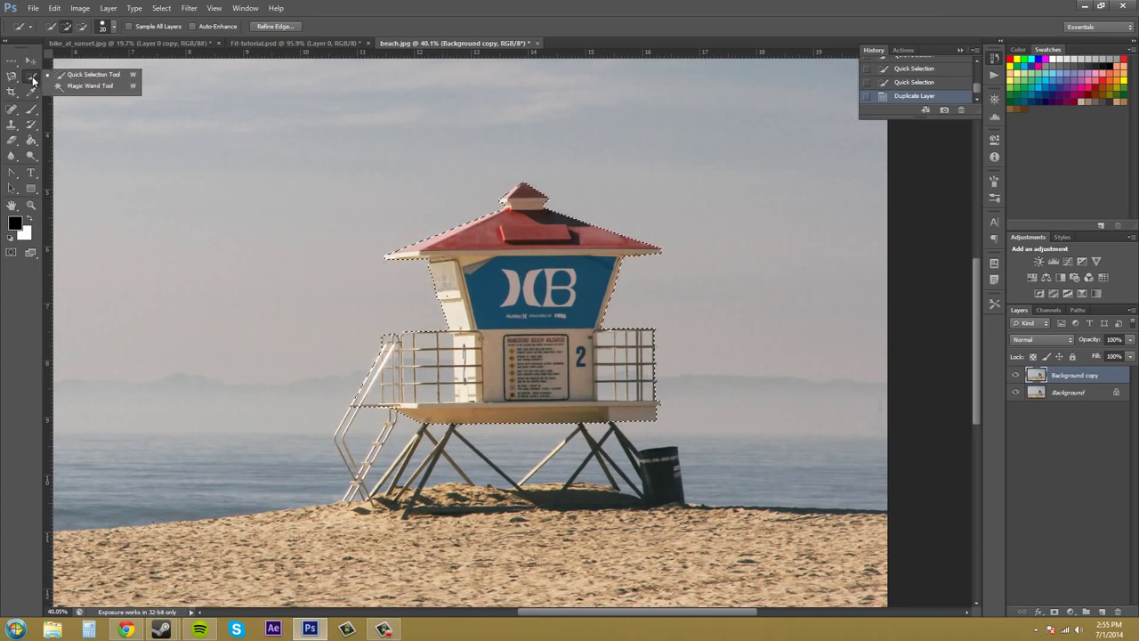
{"action": "left_click", "coordinate": [78, 75]}
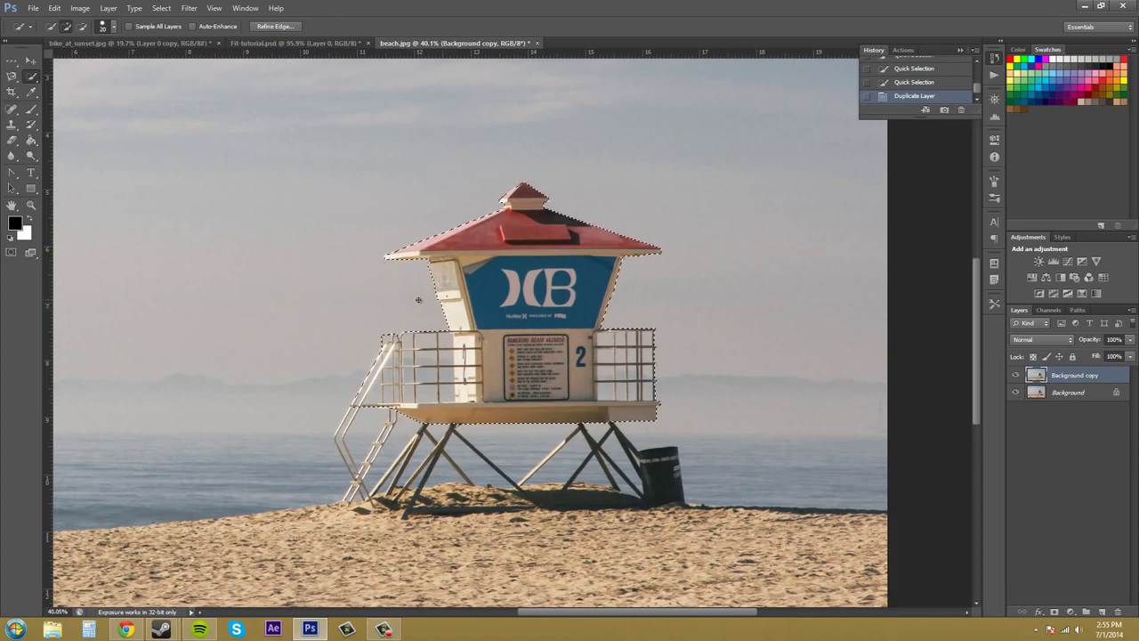
{"action": "key", "text": "z"}
{"action": "left_click_drag", "start_coordinate": [408, 304], "coordinate": [485, 303]}
{"action": "key", "text": "w"}
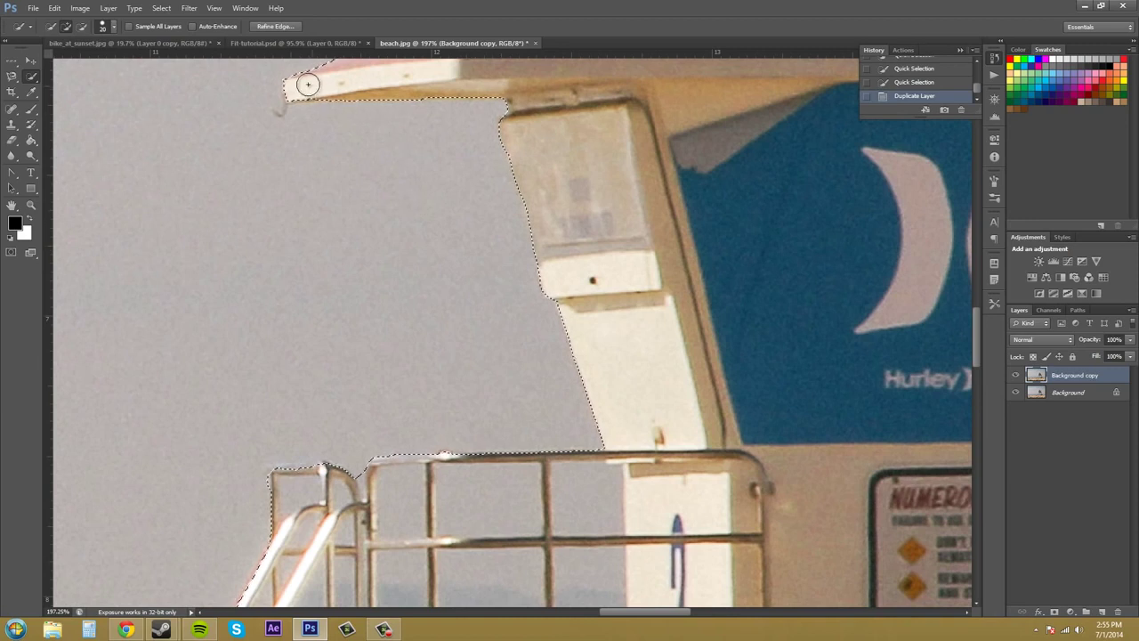
{"action": "left_click", "coordinate": [272, 26]}
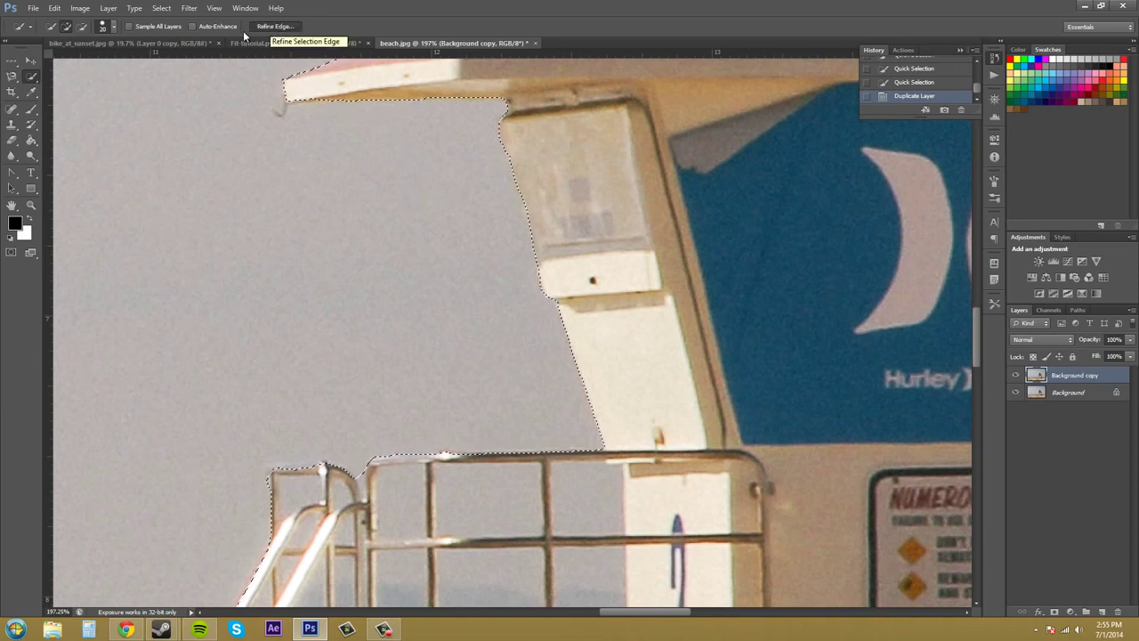
{"action": "left_click", "coordinate": [12, 77]}
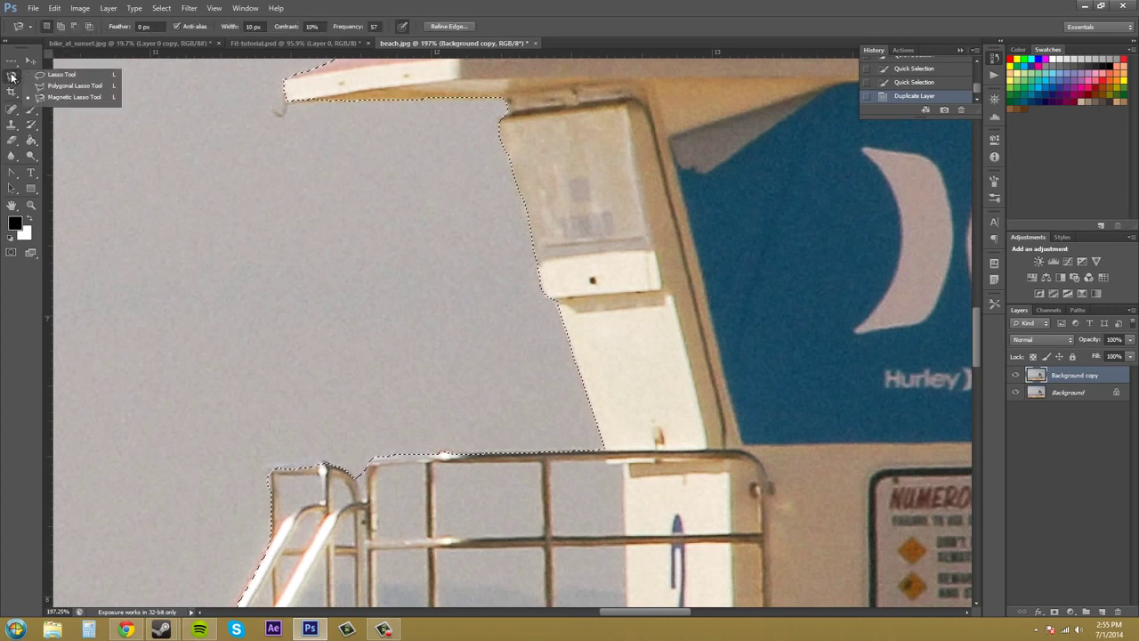
{"action": "left_click", "coordinate": [11, 61]}
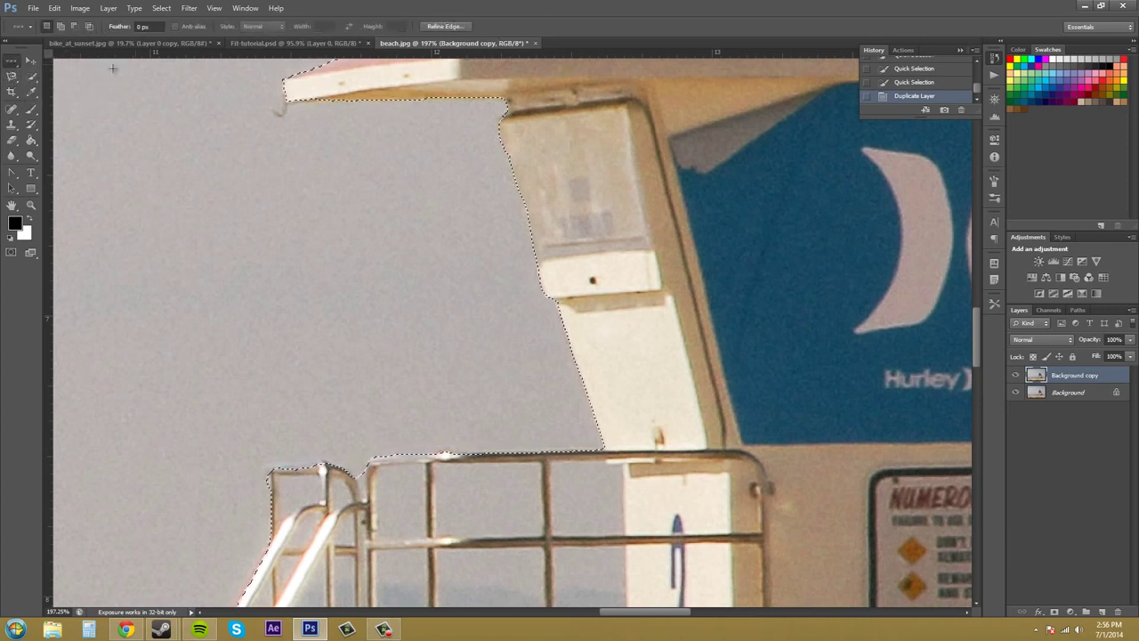
{"action": "left_click", "coordinate": [39, 82]}
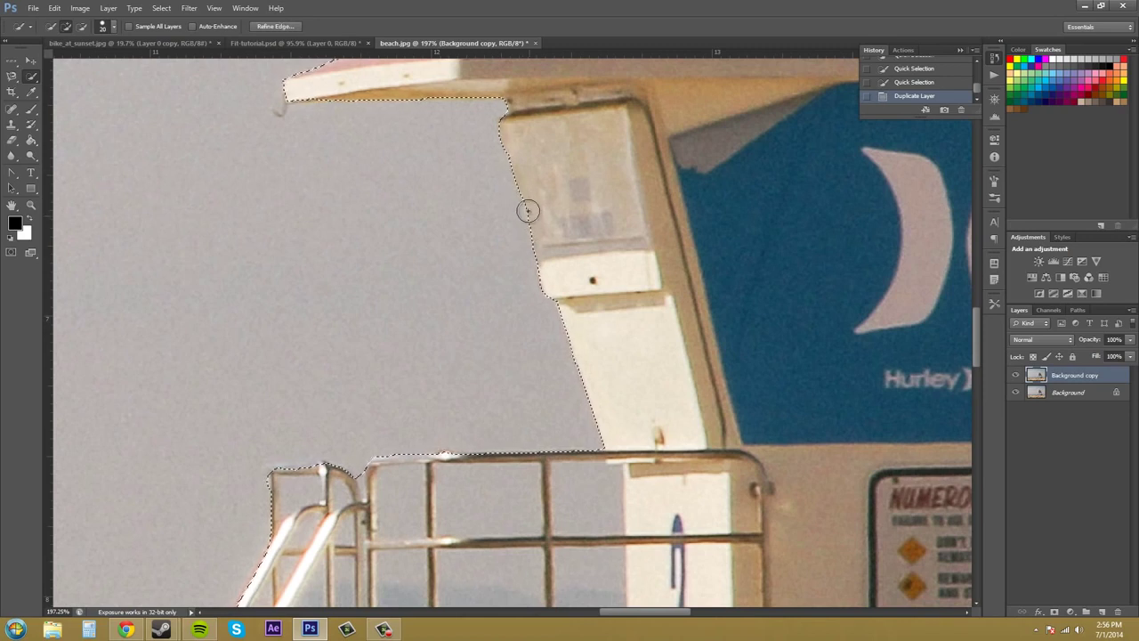
Open Refine Edge for the tower selection and move the dialog clear of the tower.
{"action": "left_click", "coordinate": [272, 28]}
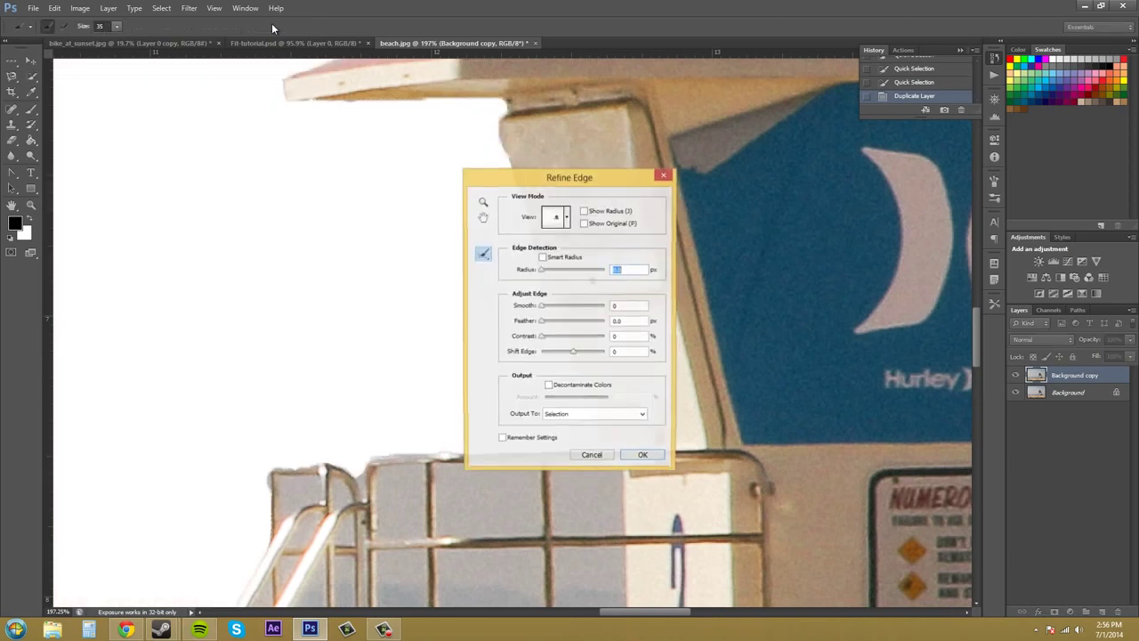
{"action": "left_click_drag", "start_coordinate": [527, 177], "coordinate": [205, 154]}
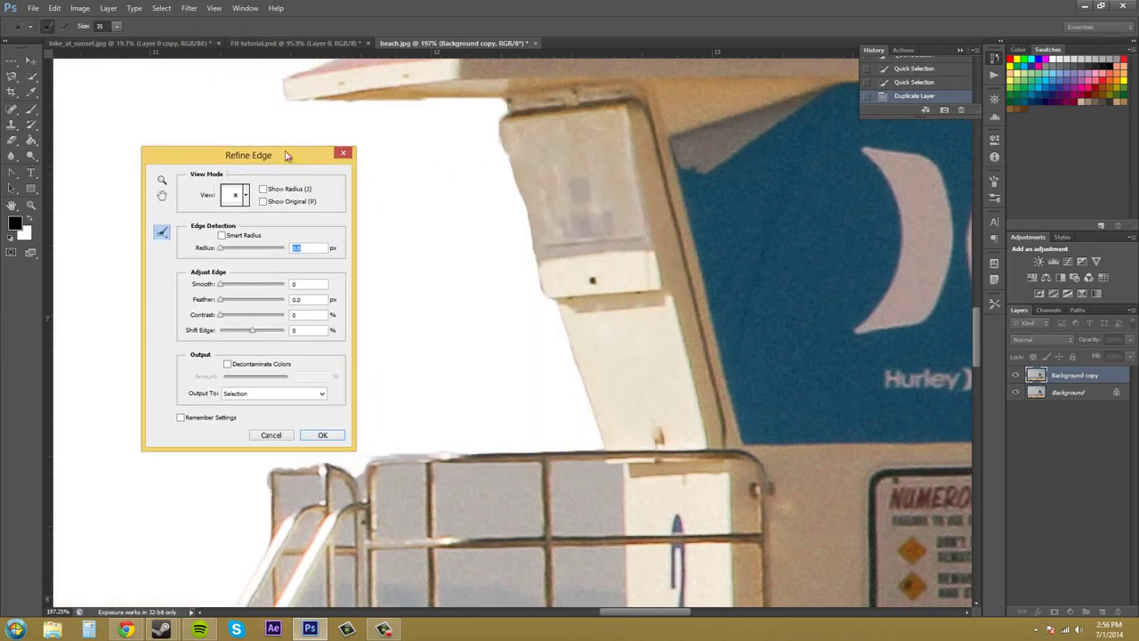
{"action": "left_click_drag", "start_coordinate": [289, 154], "coordinate": [286, 133]}
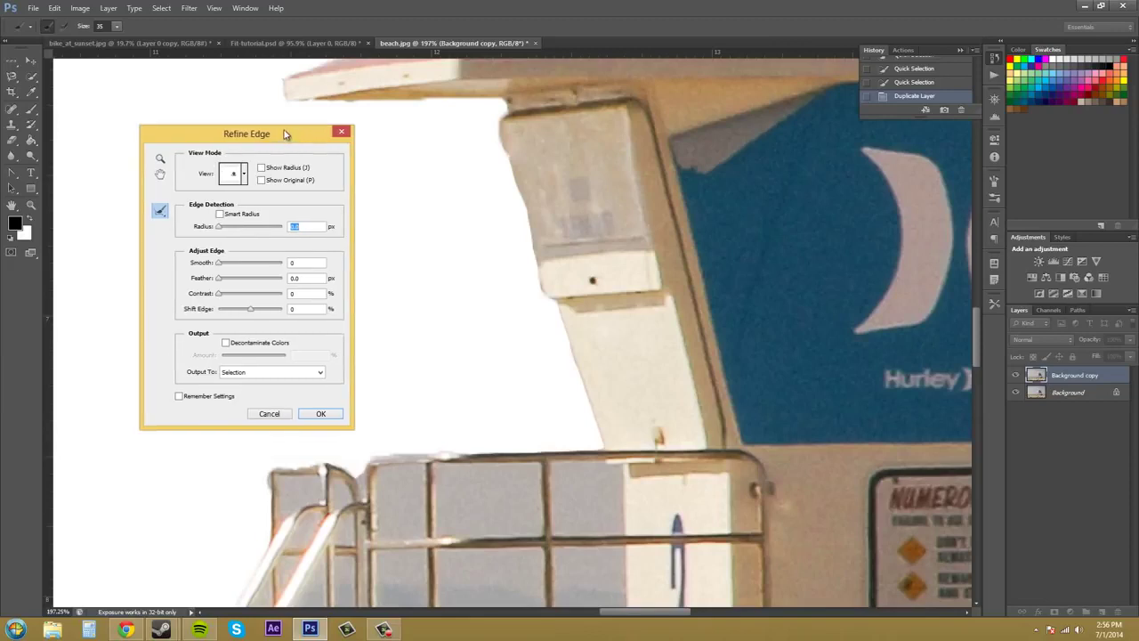
{"action": "left_click", "coordinate": [159, 160]}
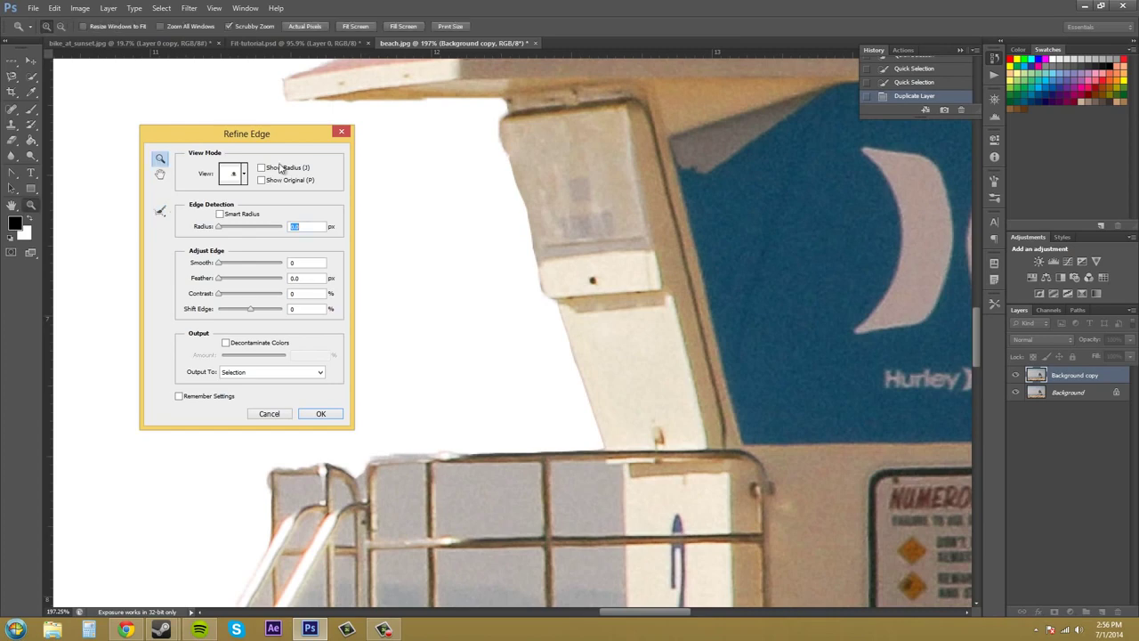
{"action": "mouse_move", "coordinate": [770, 332]}
{"action": "left_mouse_down"}
{"action": "mouse_move", "coordinate": [694, 336]}
{"action": "mouse_move", "coordinate": [759, 319]}
{"action": "left_mouse_up"}
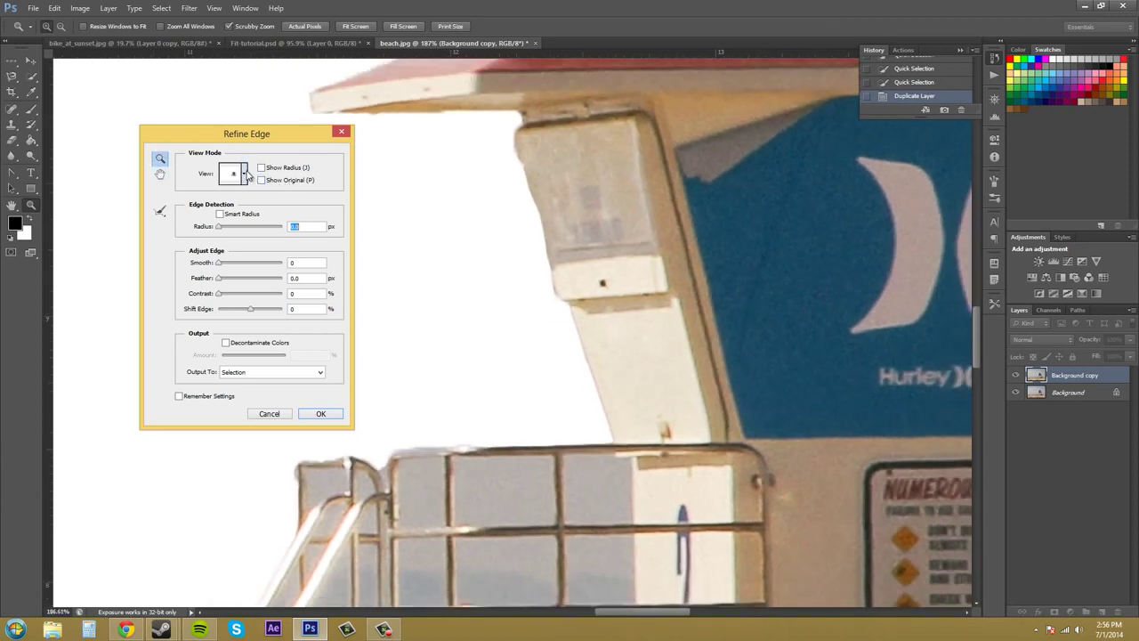
Preview the selection in the Overlay, On Black, On White, Black & White and On Layers view modes.
{"action": "left_click", "coordinate": [247, 173]}
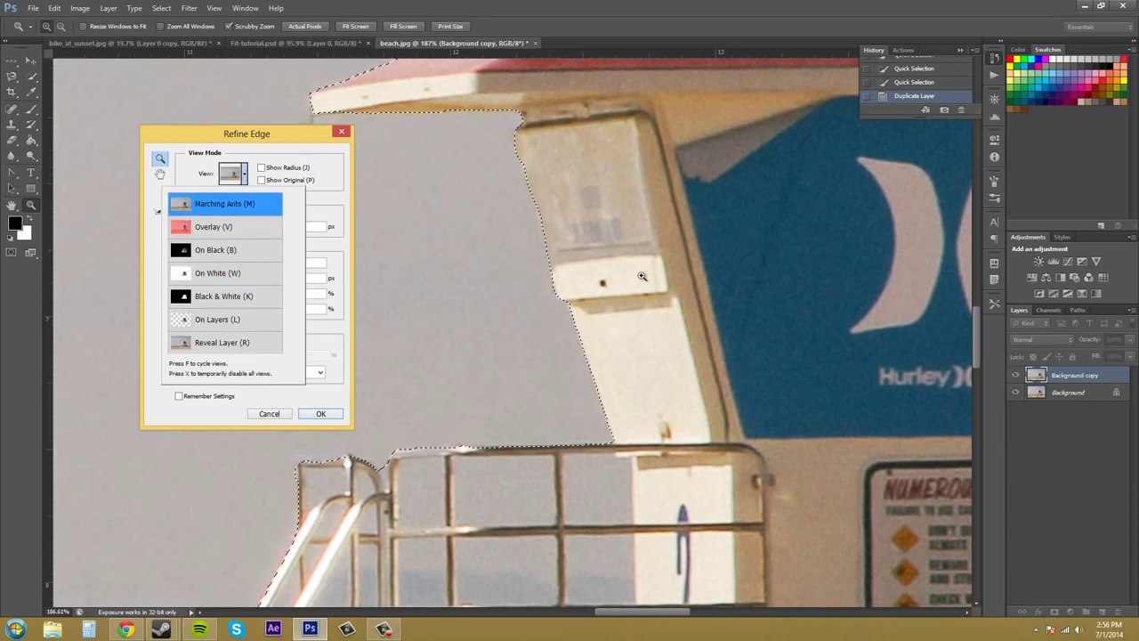
{"action": "left_click", "coordinate": [227, 230]}
{"action": "scroll", "coordinate": [525, 257], "scroll_direction": "down", "scroll_amount": 2}
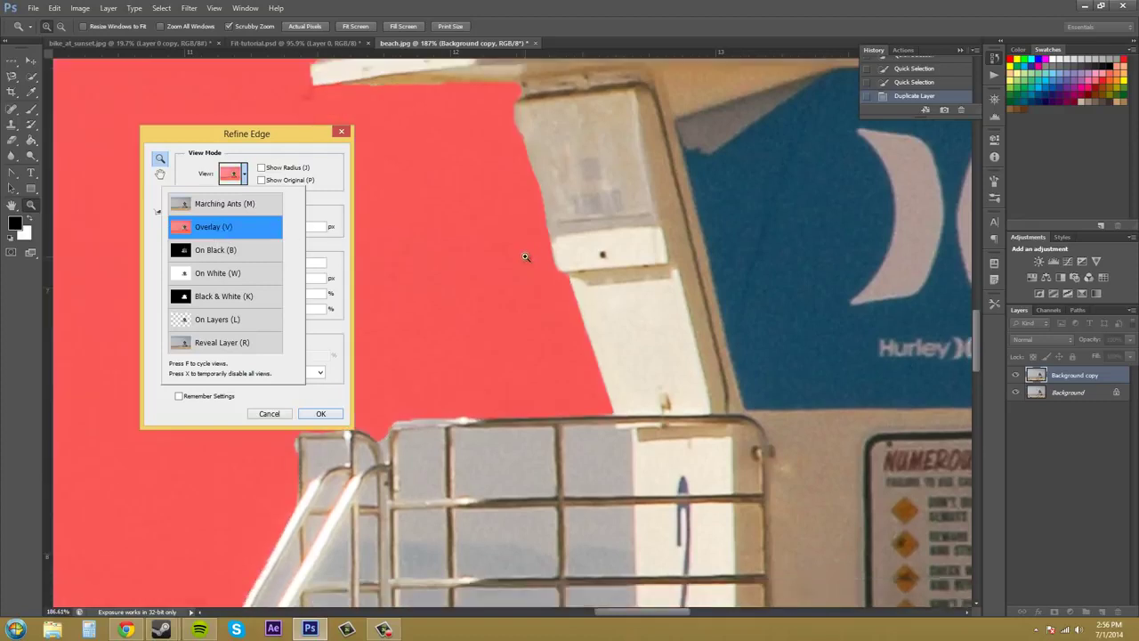
{"action": "scroll", "coordinate": [526, 258], "scroll_direction": "up", "scroll_amount": 1}
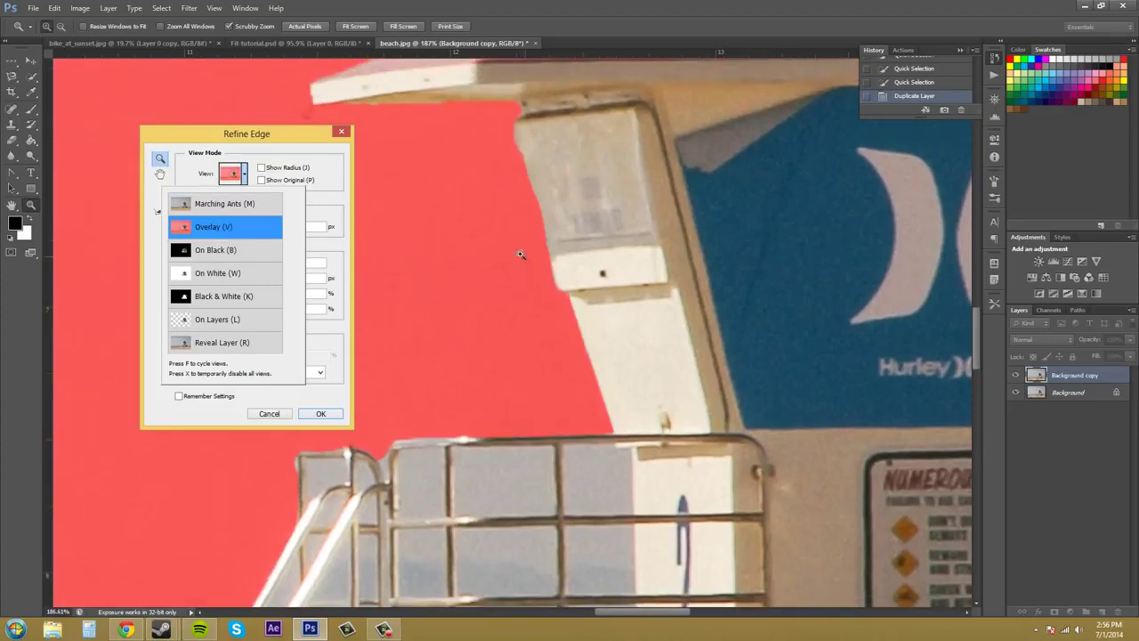
{"action": "left_click", "coordinate": [227, 253]}
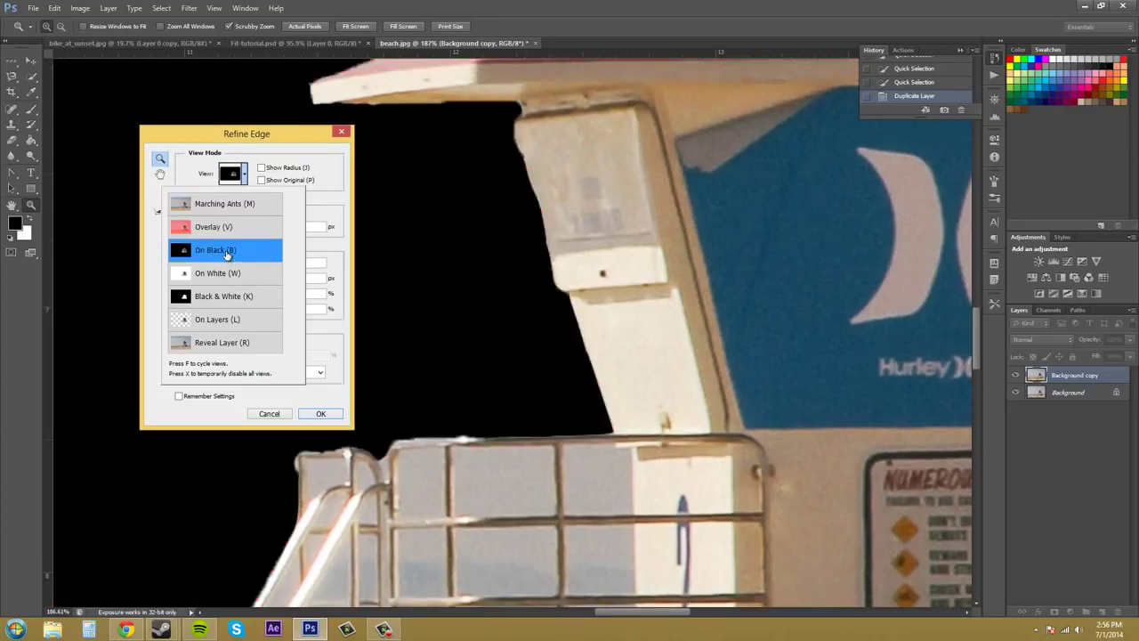
{"action": "left_click", "coordinate": [218, 275]}
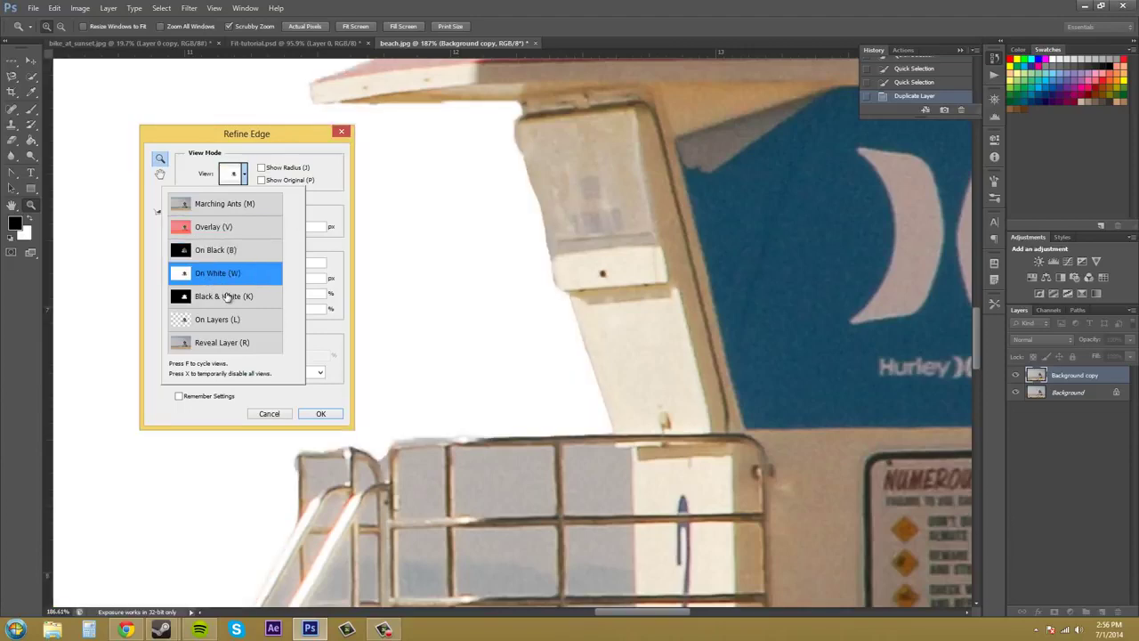
{"action": "left_click", "coordinate": [227, 297]}
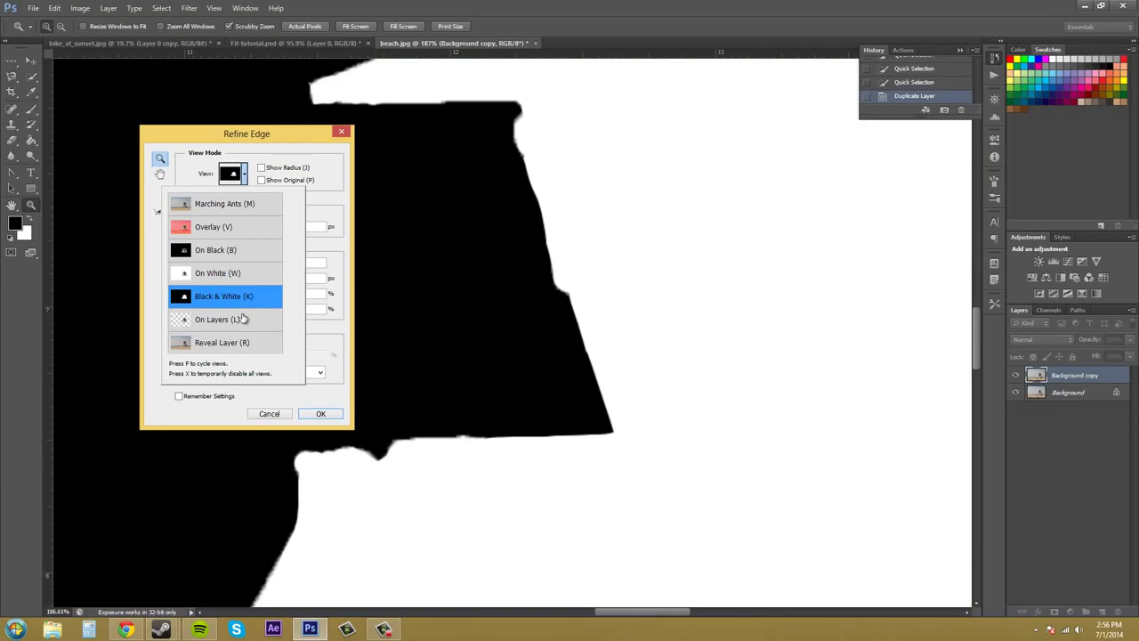
{"action": "left_click", "coordinate": [242, 318]}
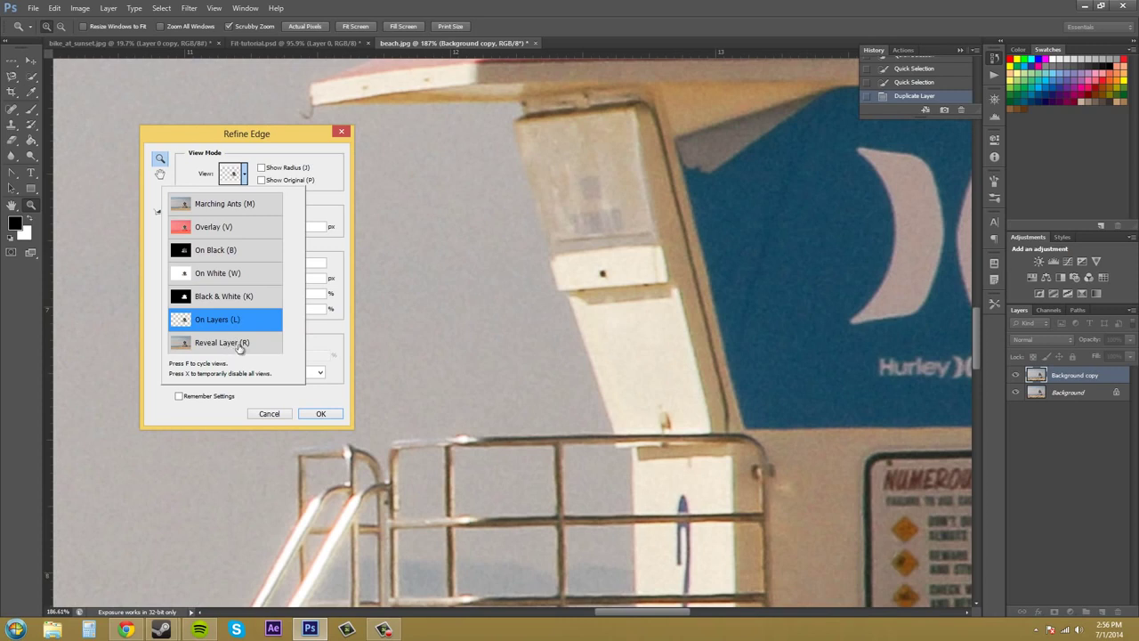
{"action": "left_click", "coordinate": [1021, 397]}
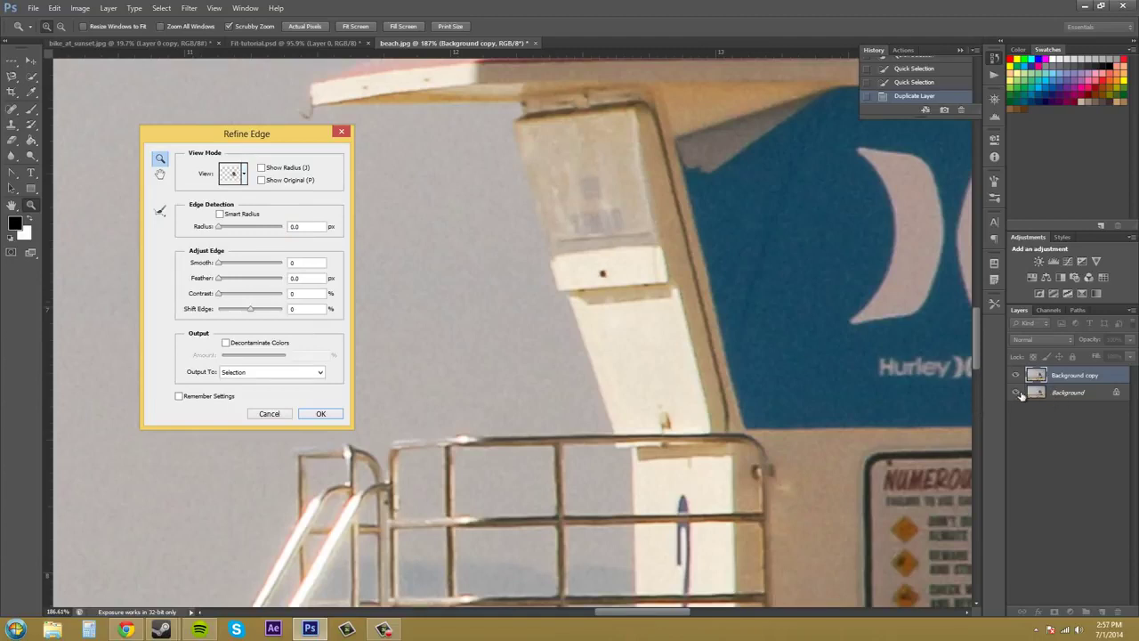
Set the refinement view to Marching Ants and move the dialog away from the tower's roof edge.
{"action": "left_click", "coordinate": [245, 174]}
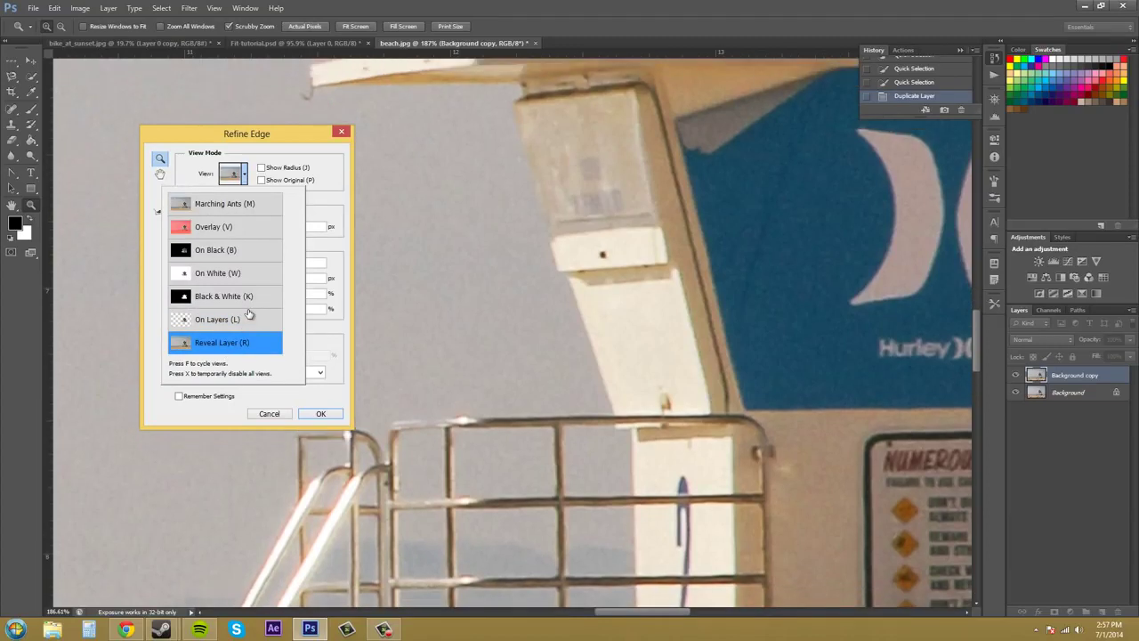
{"action": "left_click", "coordinate": [254, 211]}
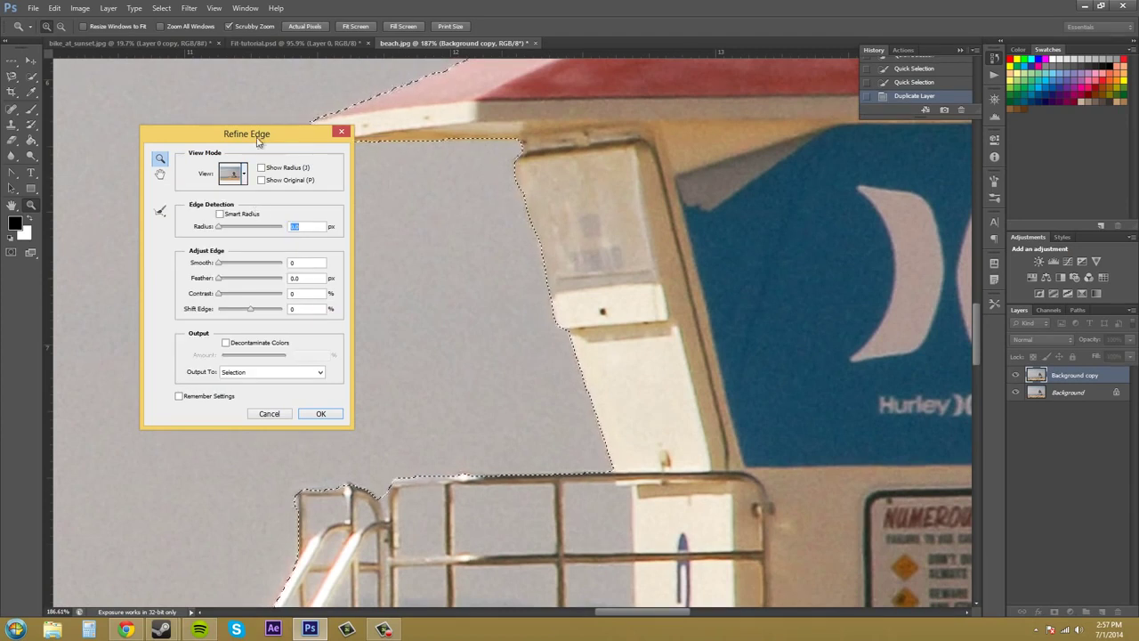
{"action": "left_click_drag", "start_coordinate": [255, 138], "coordinate": [221, 191]}
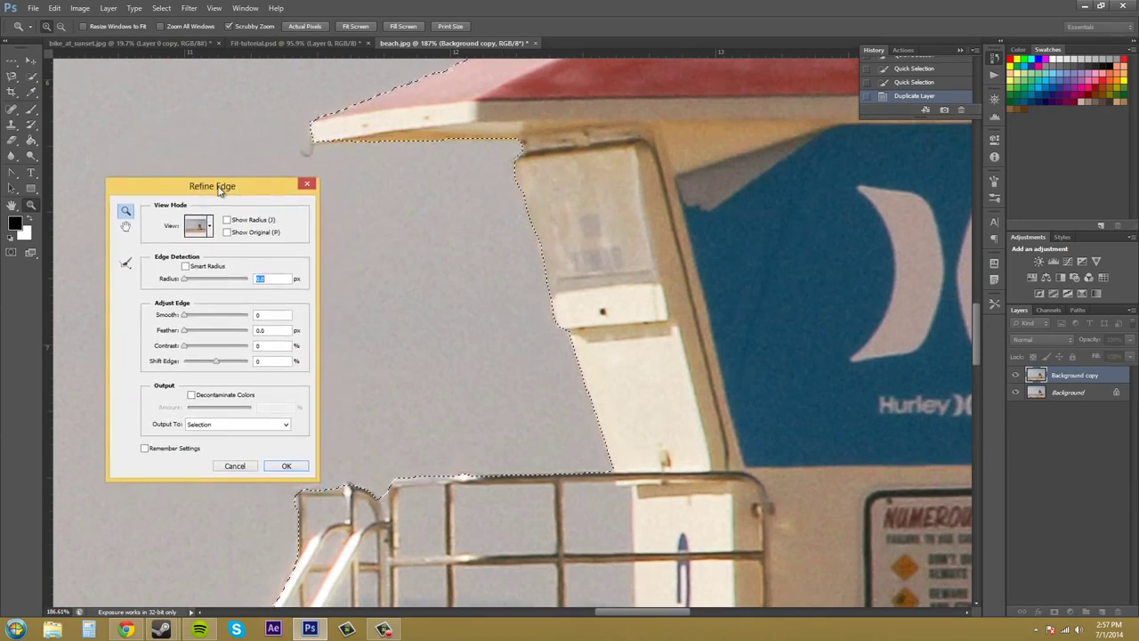
Toggle Show Original, try a small edge-detection radius with Show Radius on, and restore the radius to 0 px with Show Radius off.
{"action": "left_click", "coordinate": [230, 235]}
{"action": "left_click", "coordinate": [228, 233]}
{"action": "left_click", "coordinate": [227, 220]}
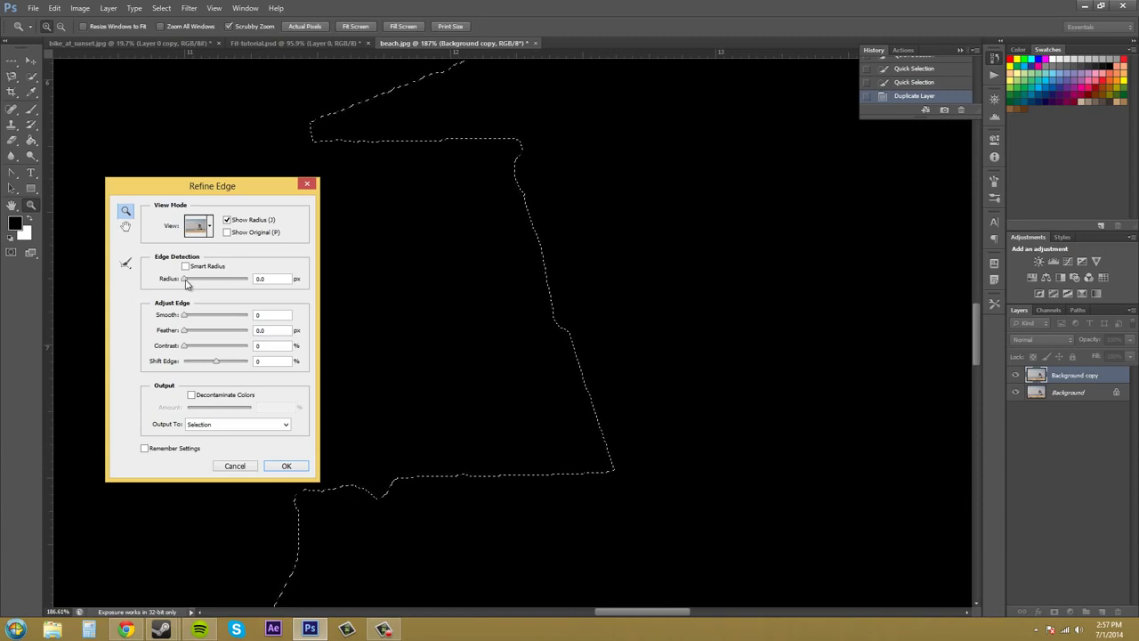
{"action": "left_click_drag", "start_coordinate": [188, 283], "coordinate": [192, 283]}
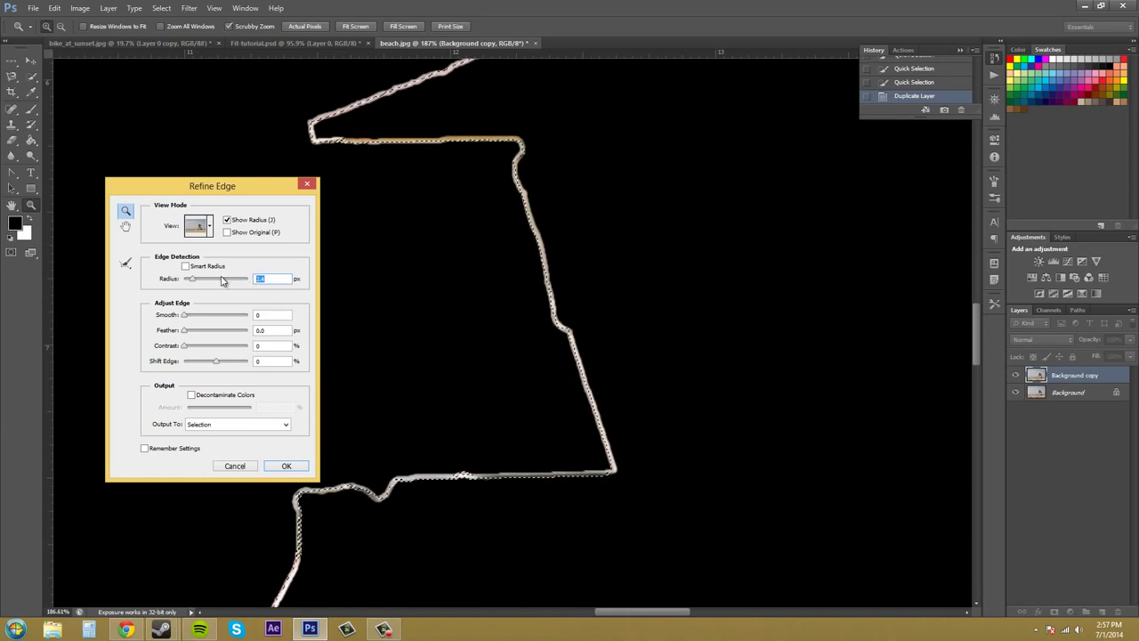
{"action": "type", "text": "0"}
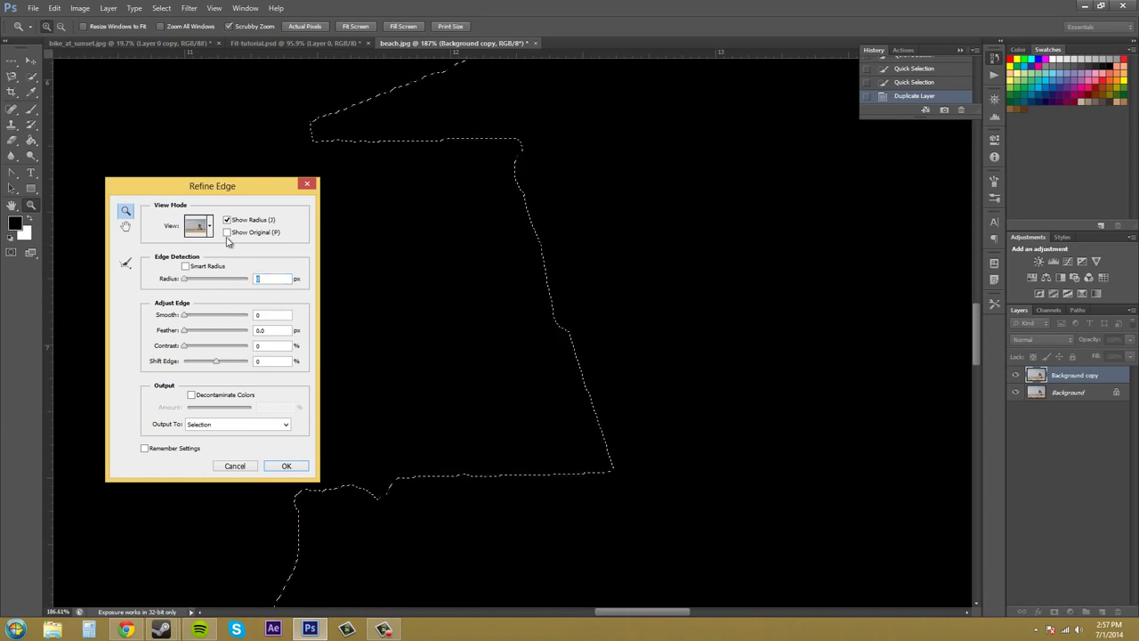
{"action": "left_click", "coordinate": [228, 220]}
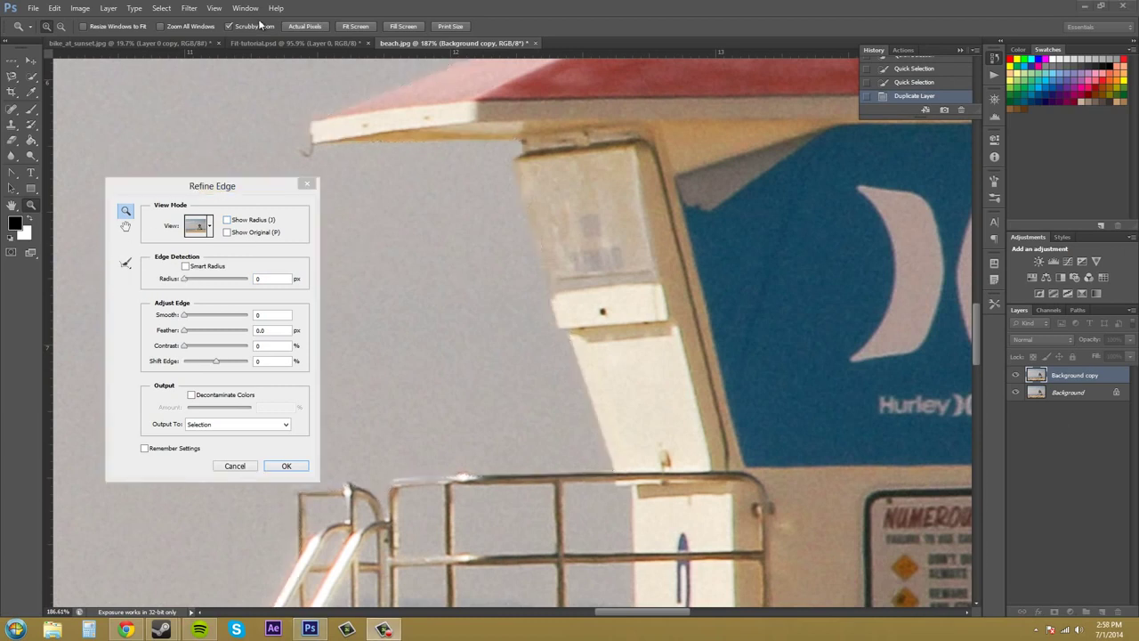
{"action": "left_click", "coordinate": [333, 8]}
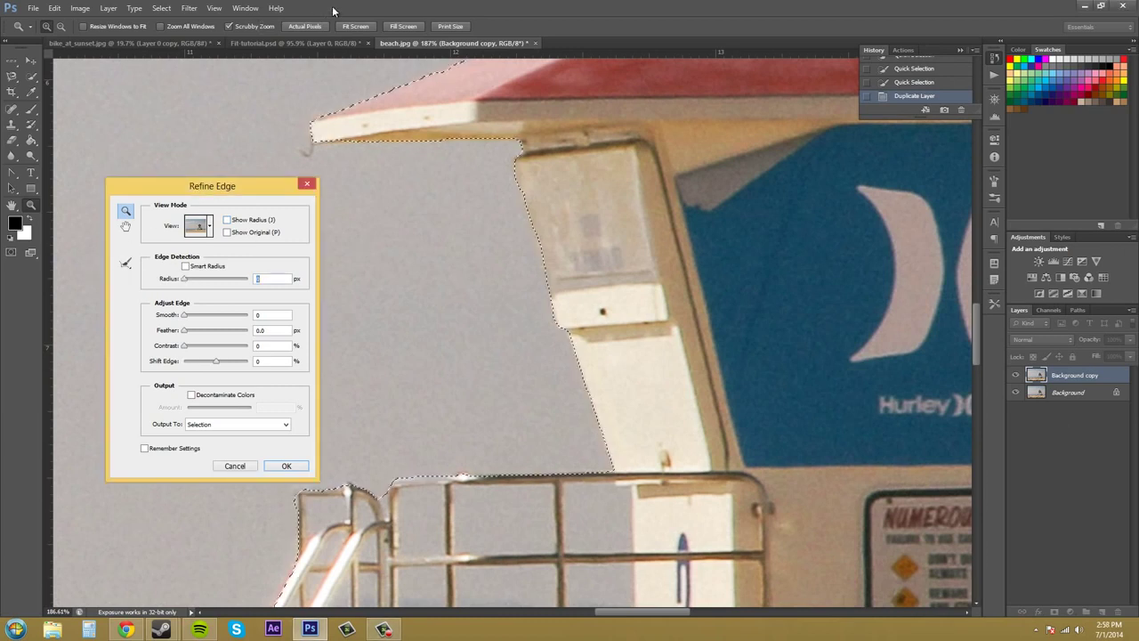
Enable Smart Radius for edge detection and briefly check the edge with Show Radius.
{"action": "left_click", "coordinate": [186, 266]}
{"action": "left_click", "coordinate": [185, 267]}
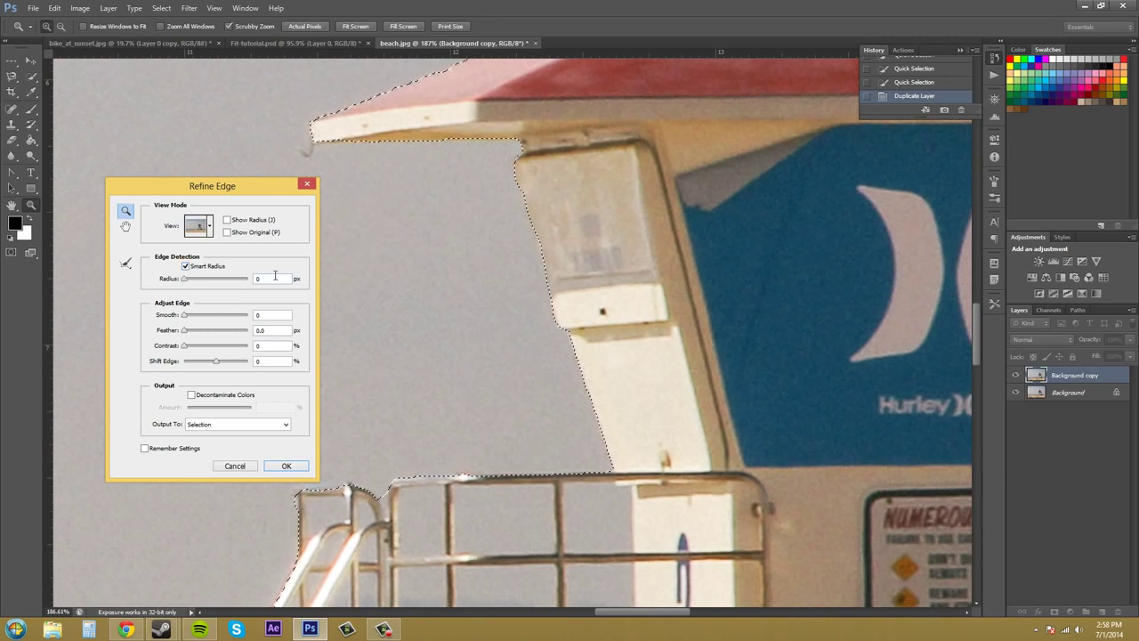
{"action": "left_click", "coordinate": [227, 220]}
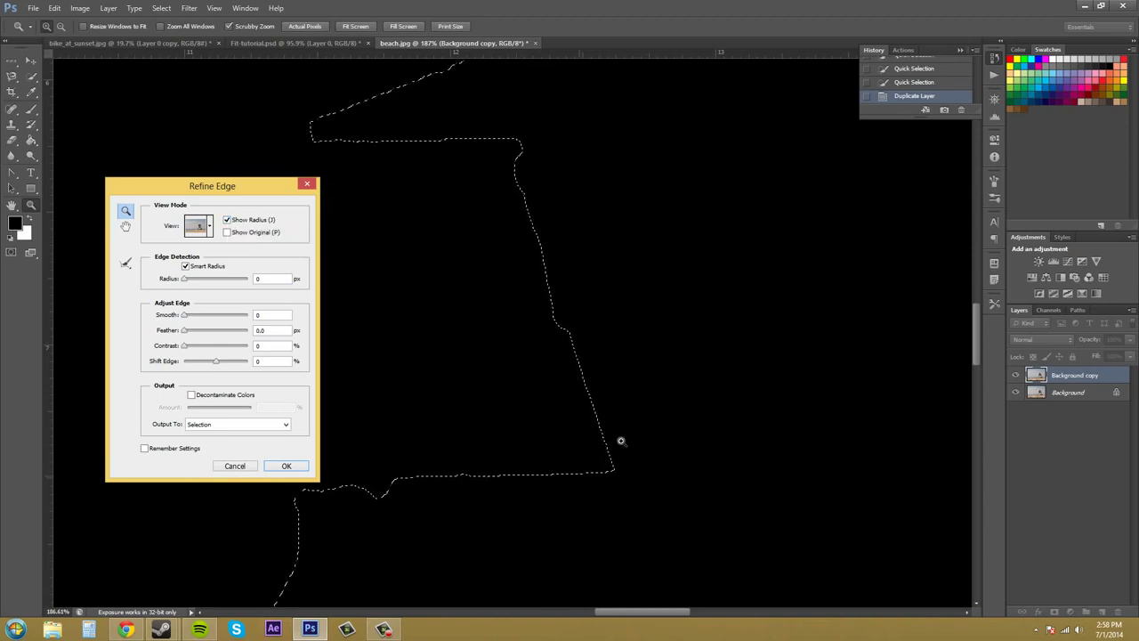
{"action": "left_click", "coordinate": [227, 220]}
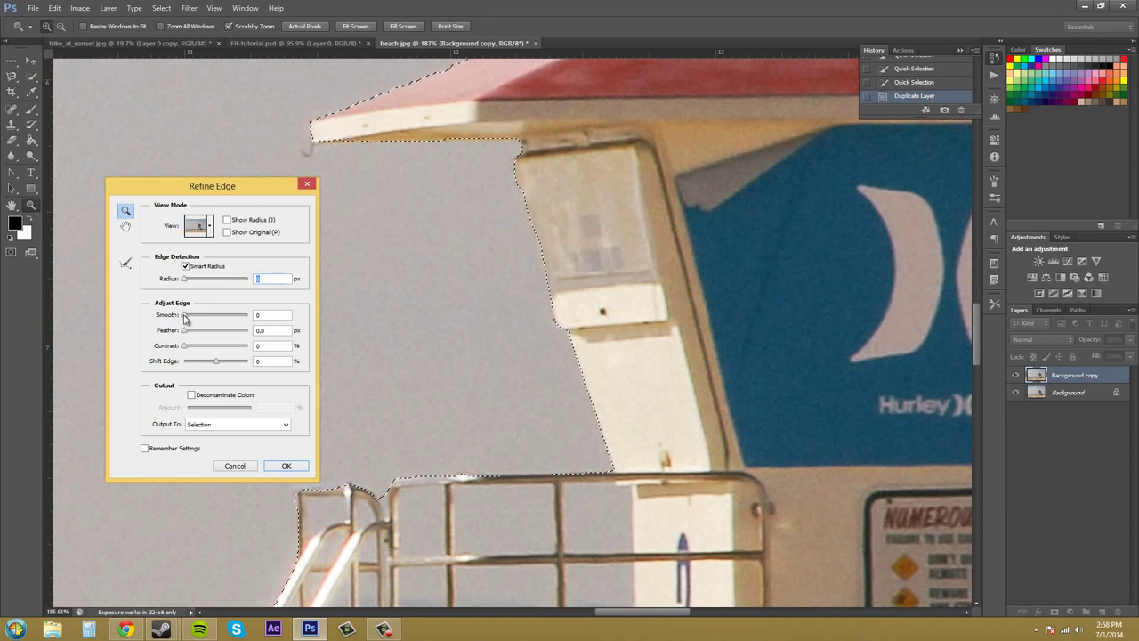
Adjust the selection edge with Smooth 21, Feather 0 px and Contrast 100%.
{"action": "key", "text": "Tab"}
{"action": "mouse_move", "coordinate": [186, 319]}
{"action": "left_mouse_down"}
{"action": "mouse_move", "coordinate": [225, 317]}
{"action": "mouse_move", "coordinate": [196, 319]}
{"action": "left_mouse_up"}
{"action": "left_click_drag", "start_coordinate": [197, 318], "coordinate": [199, 317]}
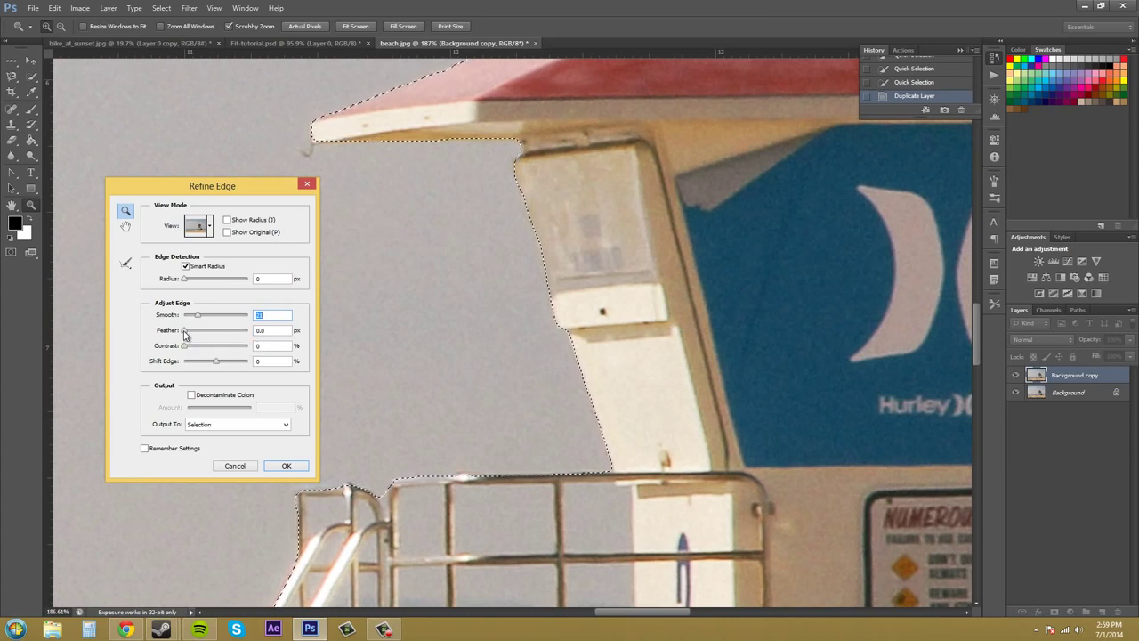
{"action": "left_click_drag", "start_coordinate": [185, 335], "coordinate": [125, 325]}
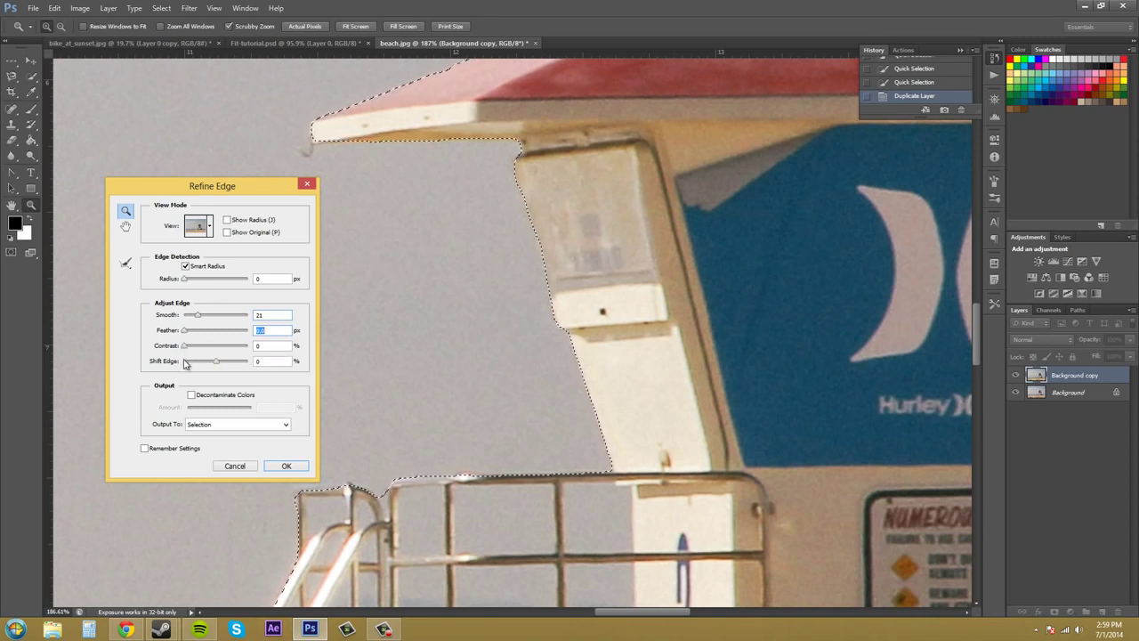
{"action": "left_click_drag", "start_coordinate": [182, 348], "coordinate": [282, 347]}
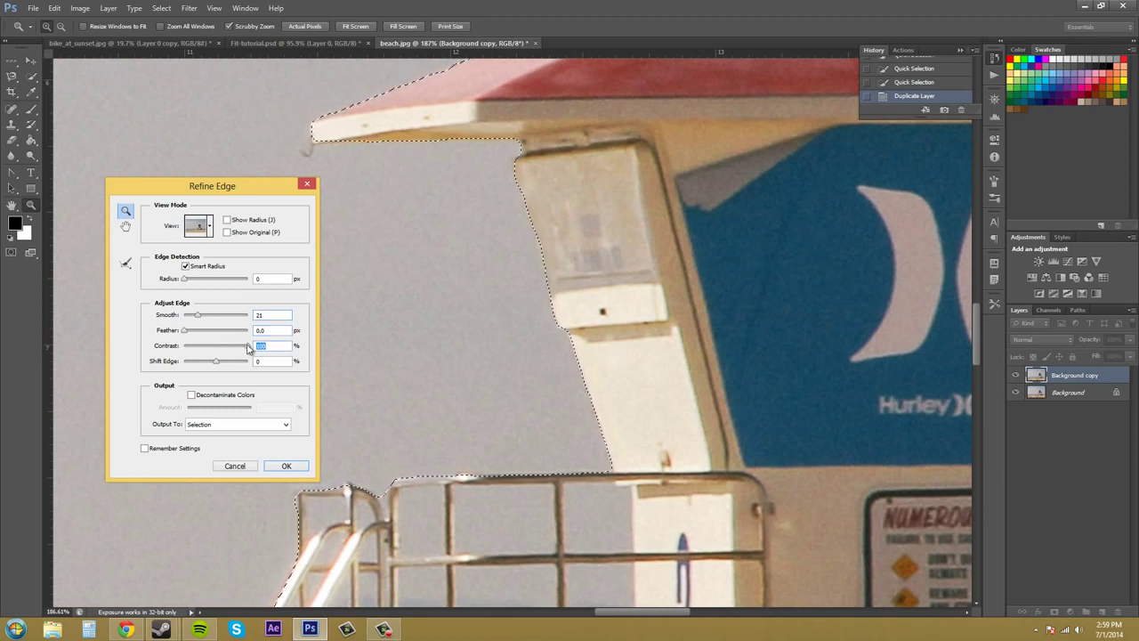
Compare the lowest and highest Contrast, keep it at 100%, and set Shift Edge to +100%.
{"action": "left_click_drag", "start_coordinate": [248, 347], "coordinate": [147, 347]}
{"action": "left_click_drag", "start_coordinate": [189, 347], "coordinate": [258, 350]}
{"action": "left_click_drag", "start_coordinate": [215, 363], "coordinate": [300, 364]}
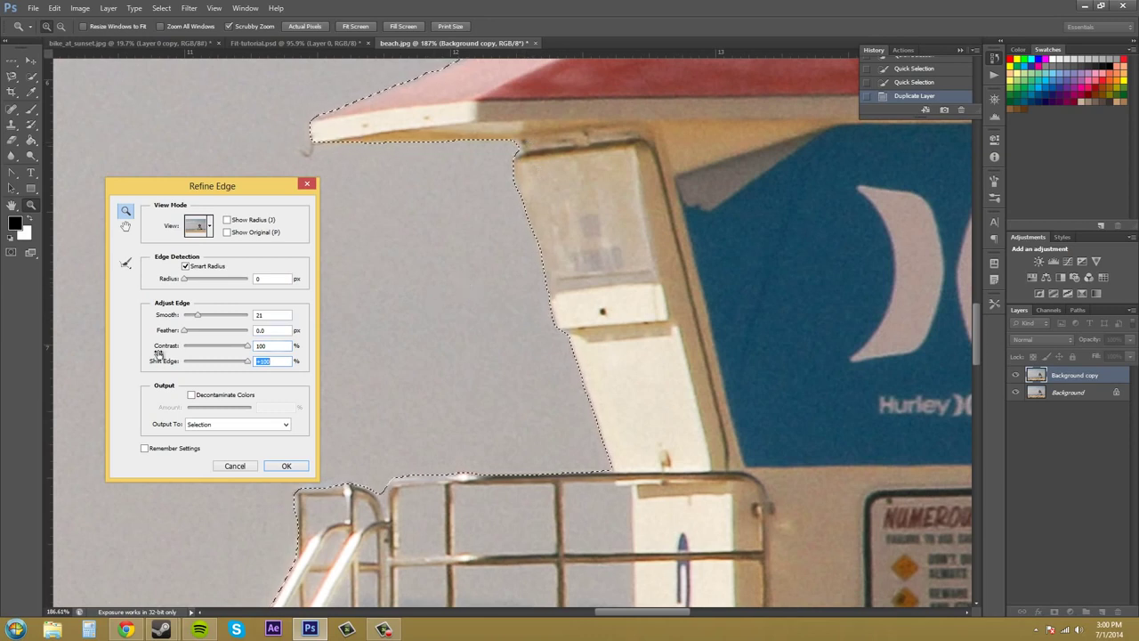
Turn on Decontaminate Colors for the refined selection and reframe the tower's roof edge.
{"action": "left_click", "coordinate": [191, 396]}
{"action": "left_click", "coordinate": [191, 395]}
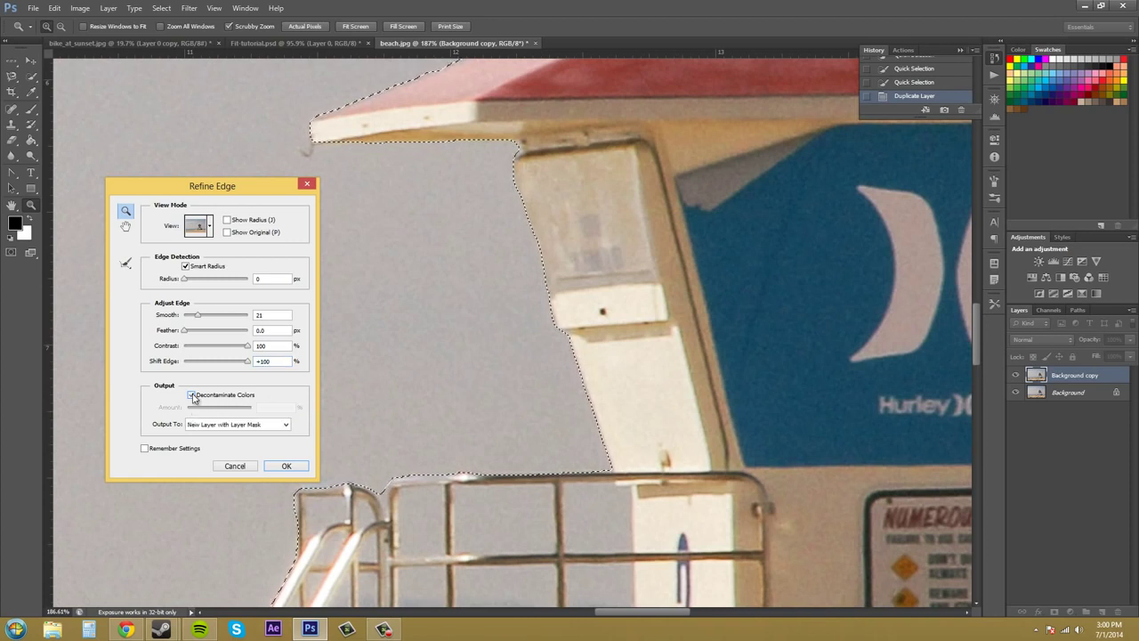
{"action": "left_click", "coordinate": [192, 395]}
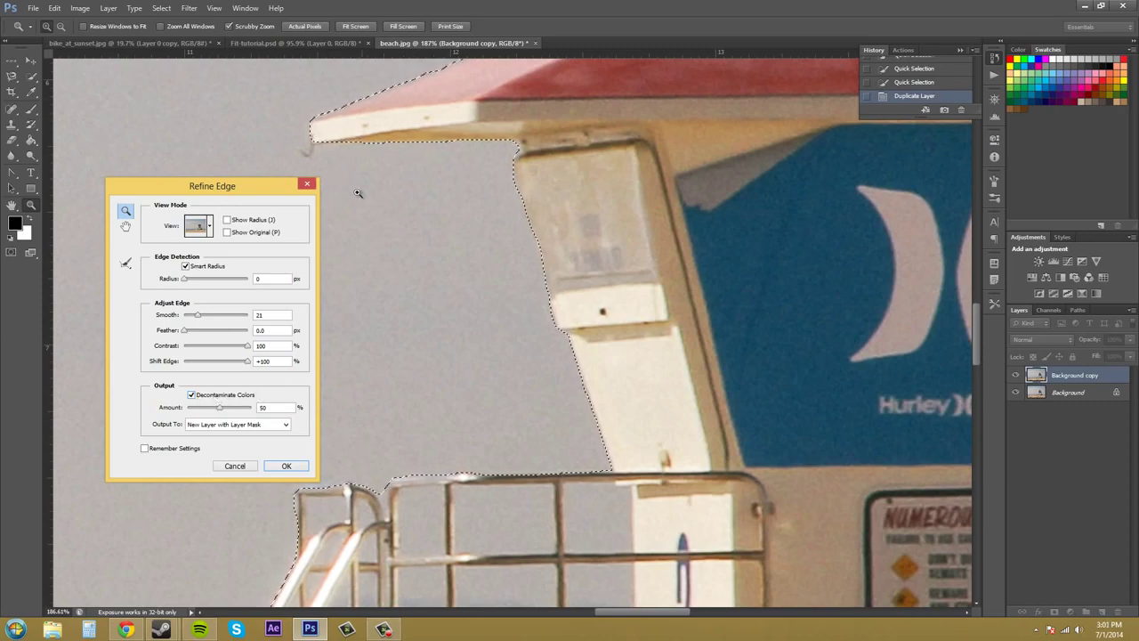
{"action": "left_click_drag", "start_coordinate": [345, 123], "coordinate": [416, 139]}
{"action": "left_click_drag", "start_coordinate": [434, 198], "coordinate": [329, 328]}
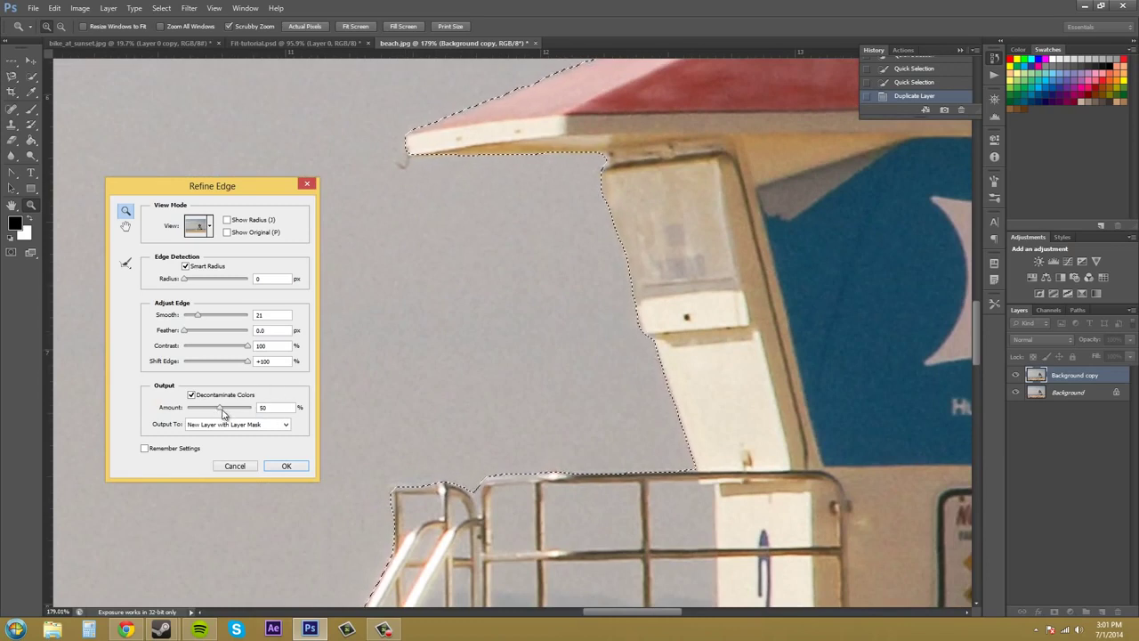
Set the Decontaminate Colors amount to 56% and toggle the option to compare the tower's edge.
{"action": "left_click_drag", "start_coordinate": [223, 413], "coordinate": [223, 412]}
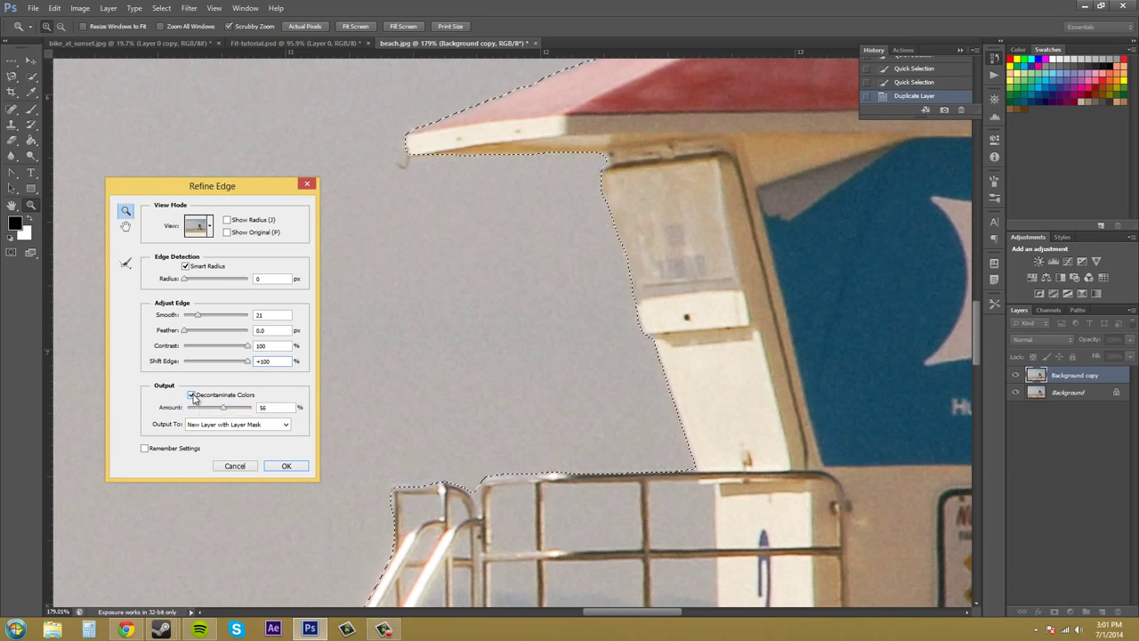
{"action": "left_click", "coordinate": [192, 395]}
{"action": "left_click", "coordinate": [192, 395]}
{"action": "left_click", "coordinate": [192, 394]}
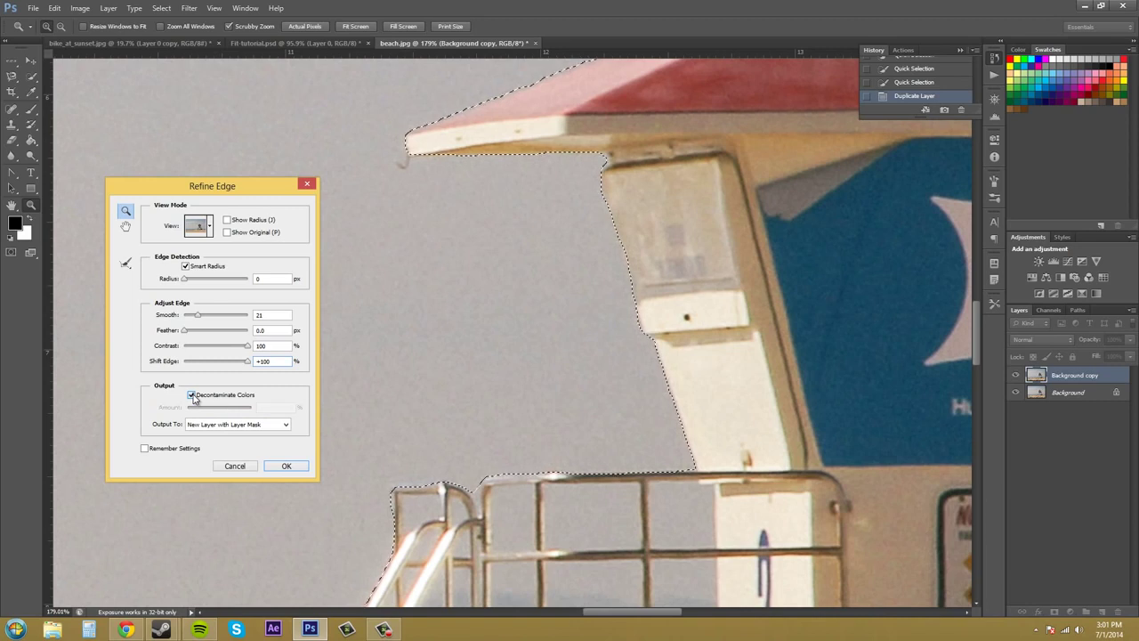
{"action": "left_click", "coordinate": [194, 394]}
Raise the Decontaminate Colors amount to 100% and toggle the option repeatedly to compare the edge colours.
{"action": "left_click_drag", "start_coordinate": [223, 412], "coordinate": [252, 412]}
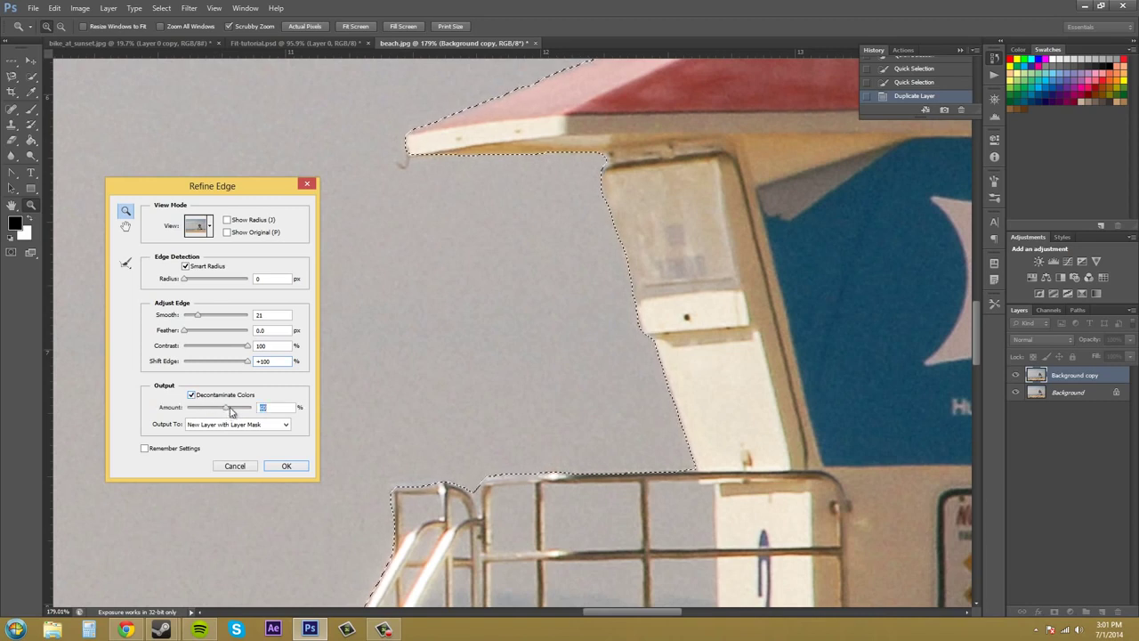
{"action": "left_click", "coordinate": [191, 395]}
{"action": "left_click", "coordinate": [191, 395]}
{"action": "left_click", "coordinate": [191, 395]}
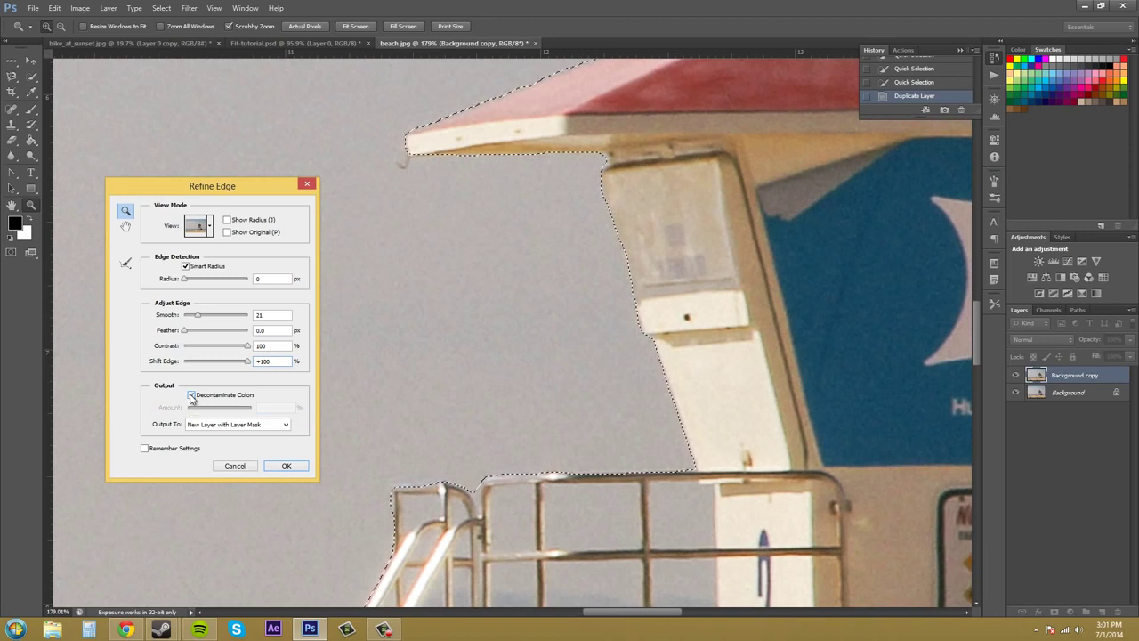
{"action": "left_click", "coordinate": [191, 395]}
{"action": "left_click", "coordinate": [191, 395]}
{"action": "left_click", "coordinate": [191, 395]}
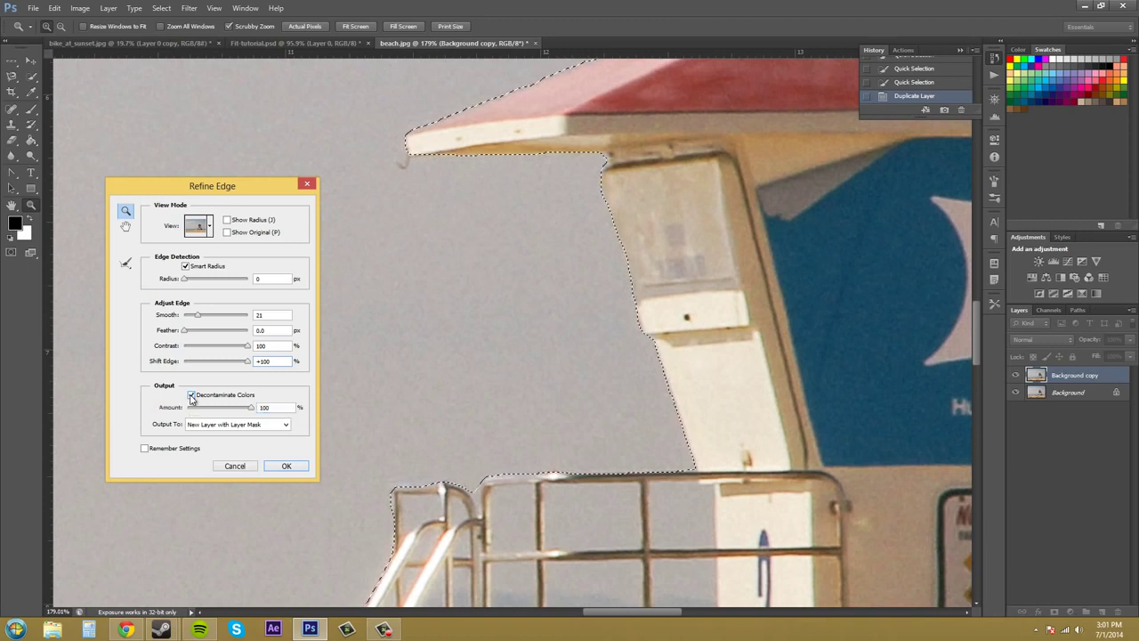
{"action": "left_click", "coordinate": [192, 396]}
{"action": "left_click", "coordinate": [191, 395]}
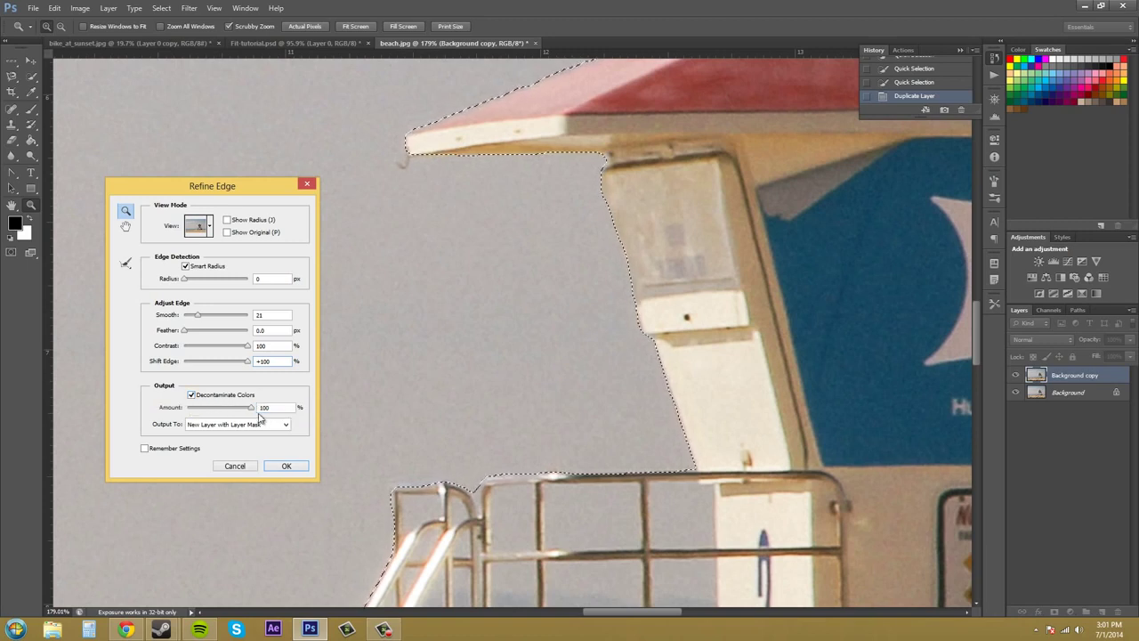
{"action": "left_click", "coordinate": [191, 395]}
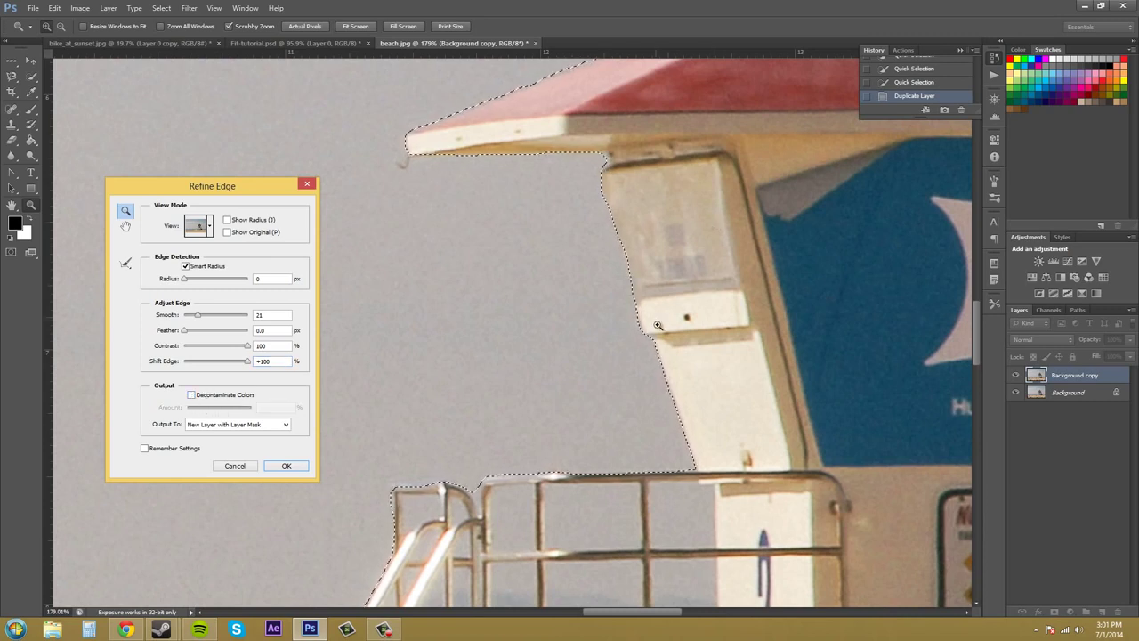
{"action": "left_click", "coordinate": [191, 395]}
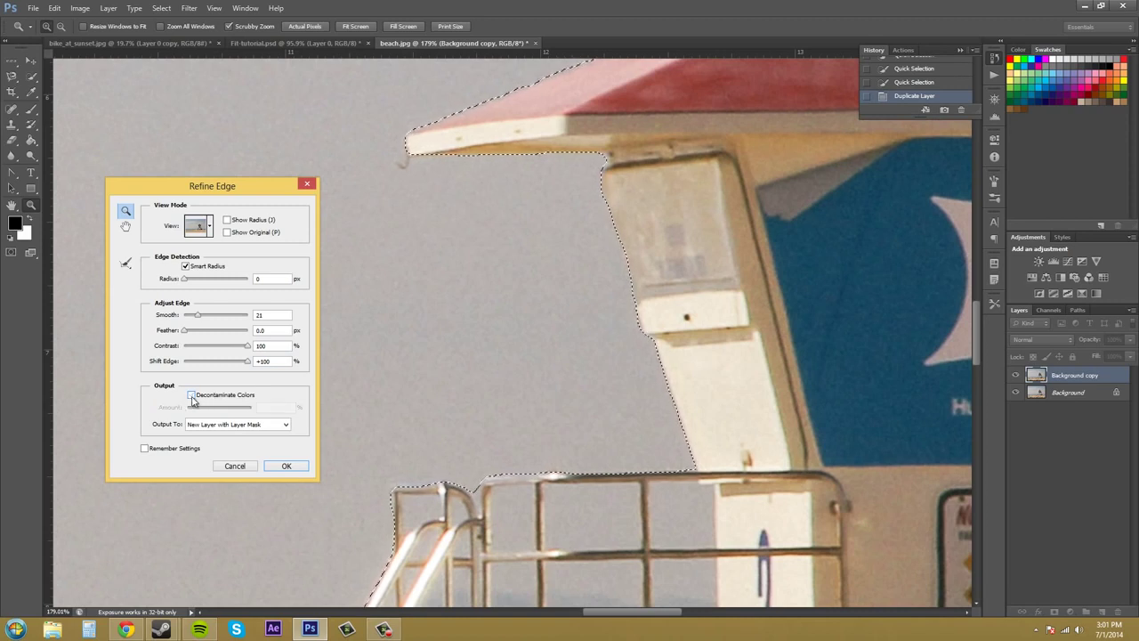
{"action": "left_click", "coordinate": [191, 396]}
{"action": "left_click", "coordinate": [191, 396]}
{"action": "left_click", "coordinate": [191, 396]}
Try a Decontaminate Colors amount of 0%, then 43%, and compare the effect with Shift Edge at +70%.
{"action": "left_click_drag", "start_coordinate": [252, 412], "coordinate": [173, 405]}
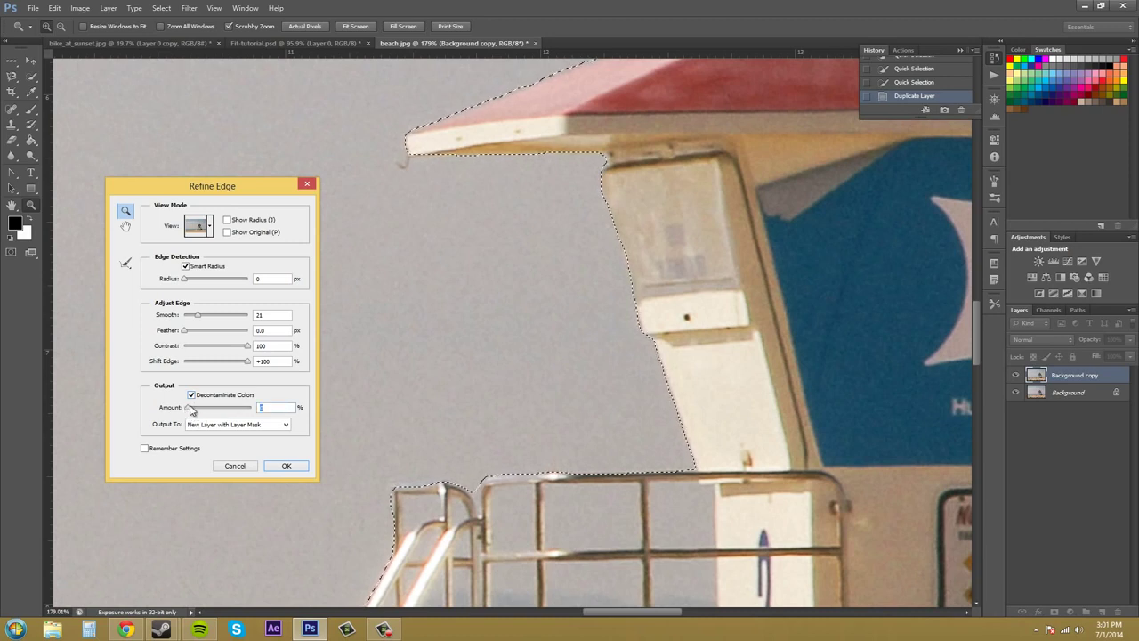
{"action": "left_click_drag", "start_coordinate": [189, 408], "coordinate": [216, 411]}
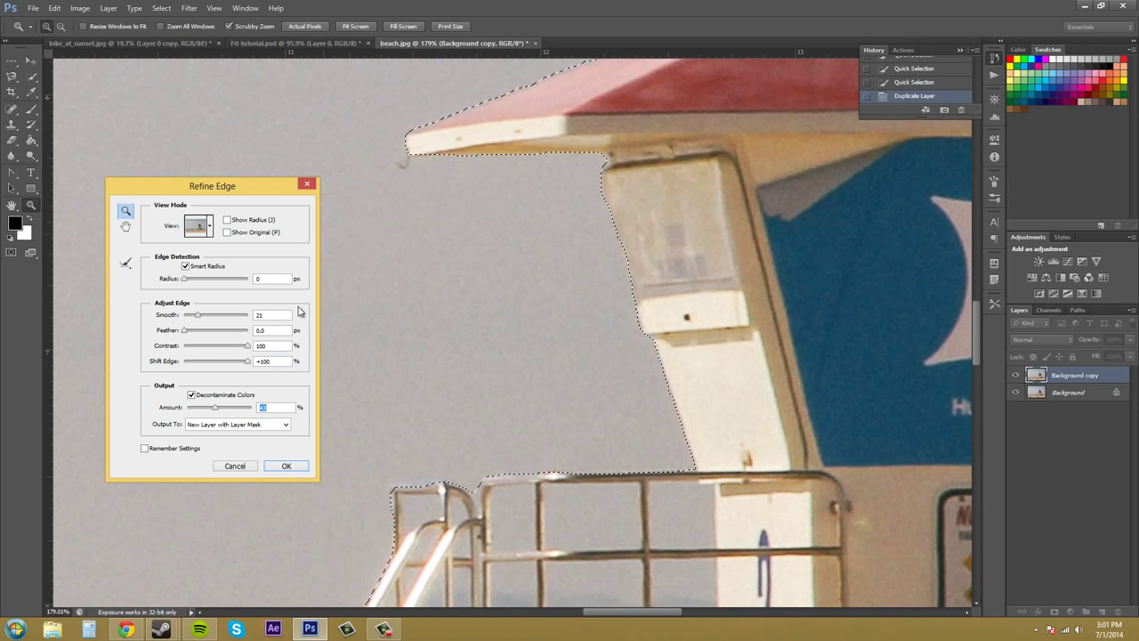
{"action": "left_click", "coordinate": [247, 364]}
{"action": "left_click_drag", "start_coordinate": [246, 365], "coordinate": [238, 367]}
{"action": "left_click", "coordinate": [190, 395]}
{"action": "left_click", "coordinate": [190, 395]}
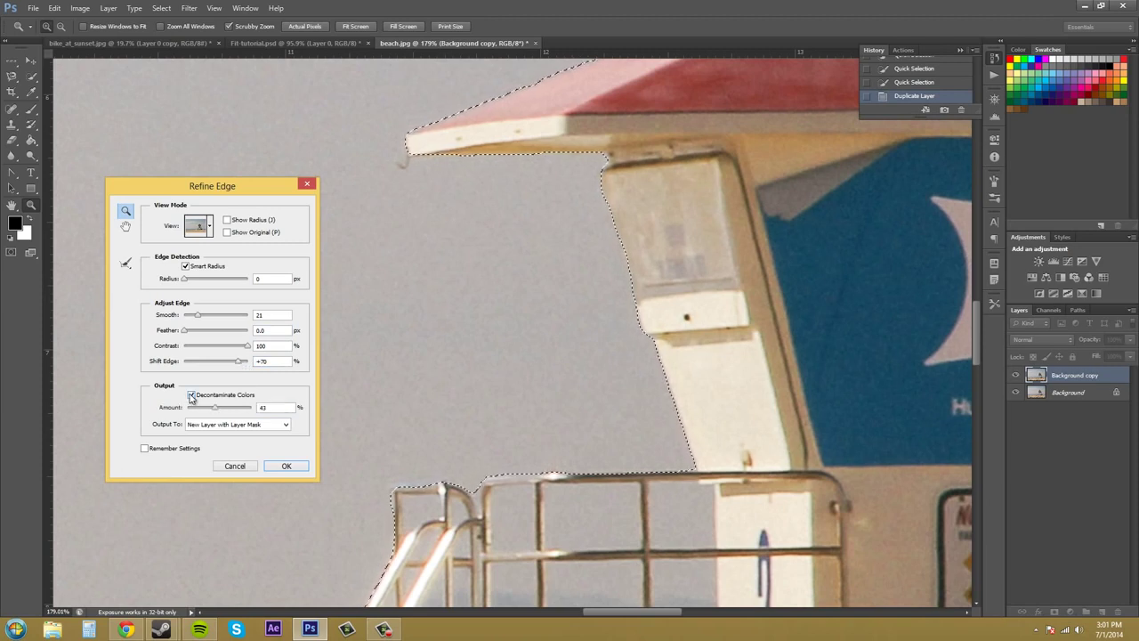
Turn off Decontaminate Colors and restore Shift Edge to +100%.
{"action": "left_click", "coordinate": [190, 395]}
{"action": "left_click", "coordinate": [246, 362]}
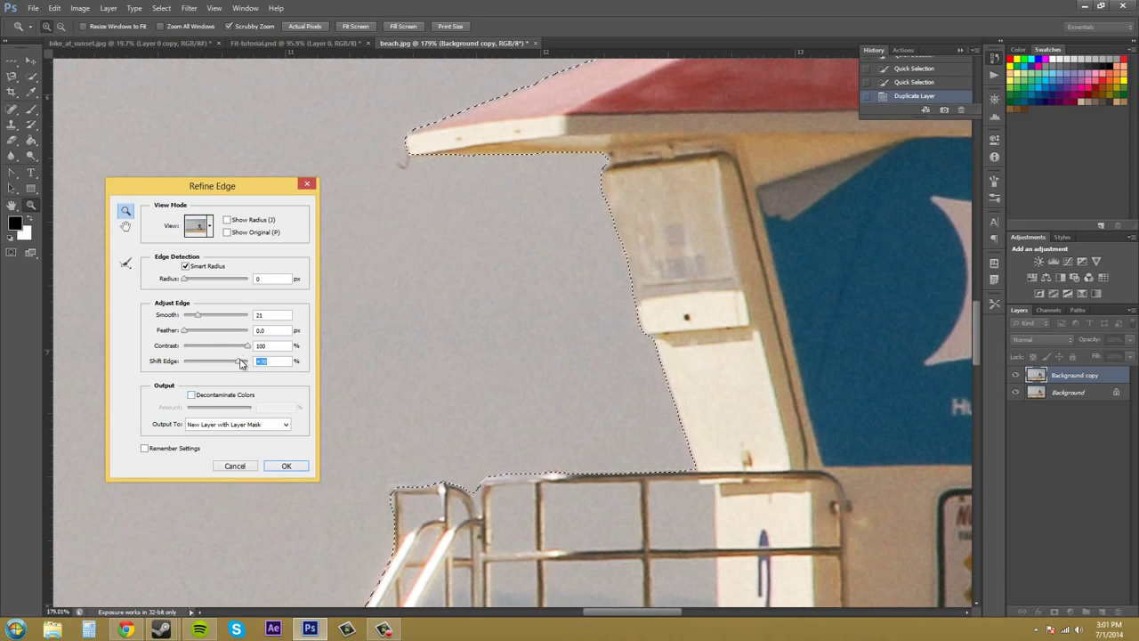
{"action": "left_click_drag", "start_coordinate": [245, 361], "coordinate": [256, 363]}
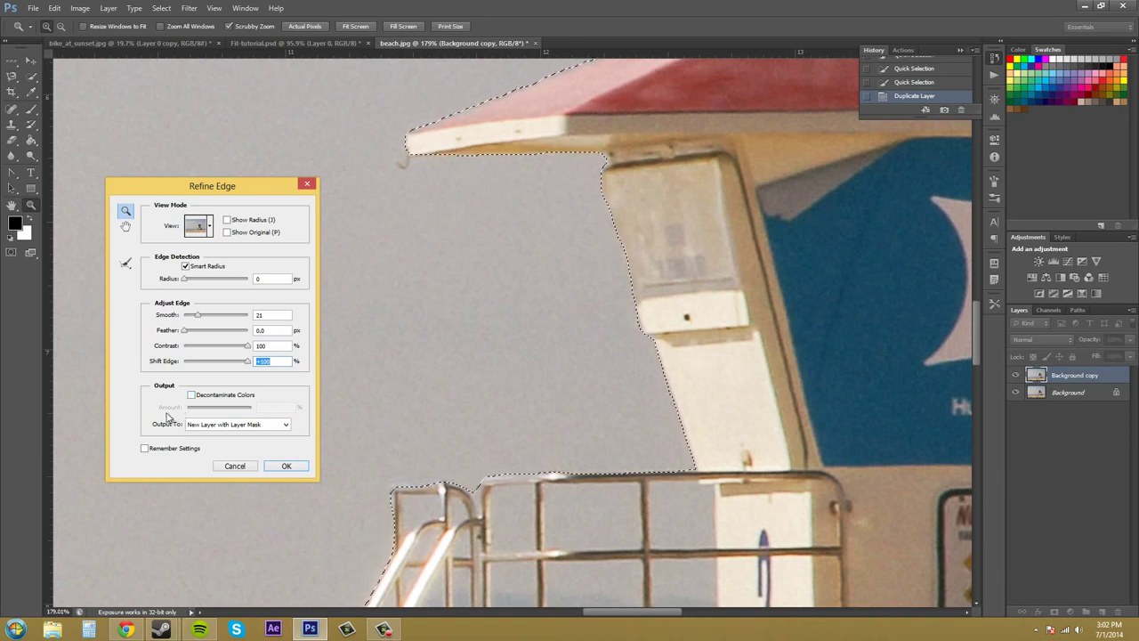
Set the refinement output to New Layer and apply the Refine Edge settings.
{"action": "left_click", "coordinate": [238, 426]}
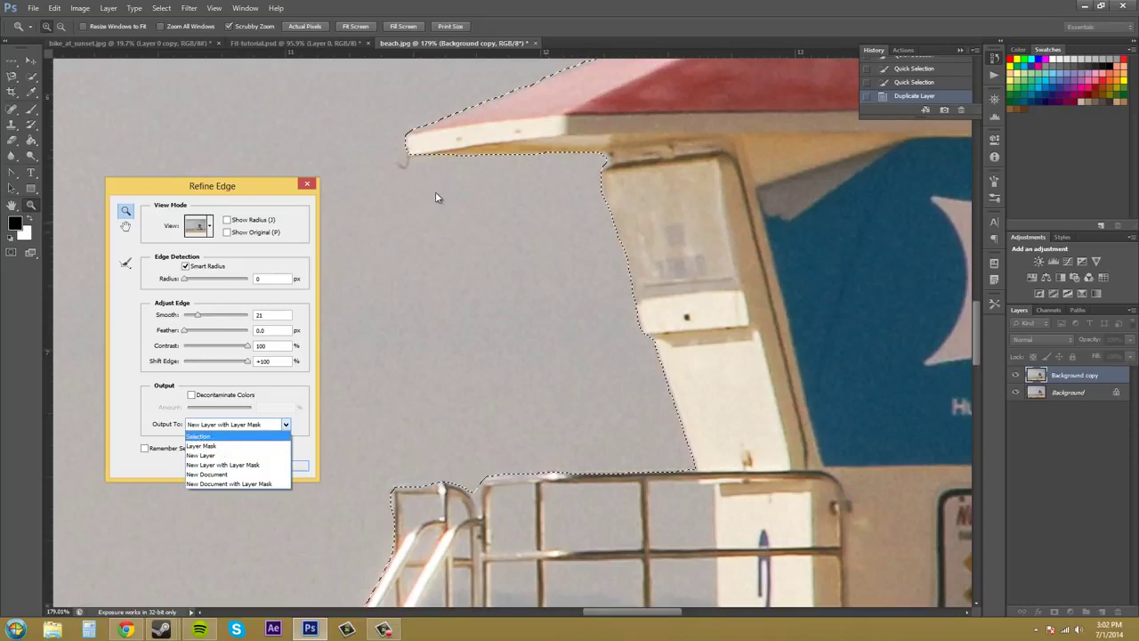
{"action": "left_click", "coordinate": [177, 463]}
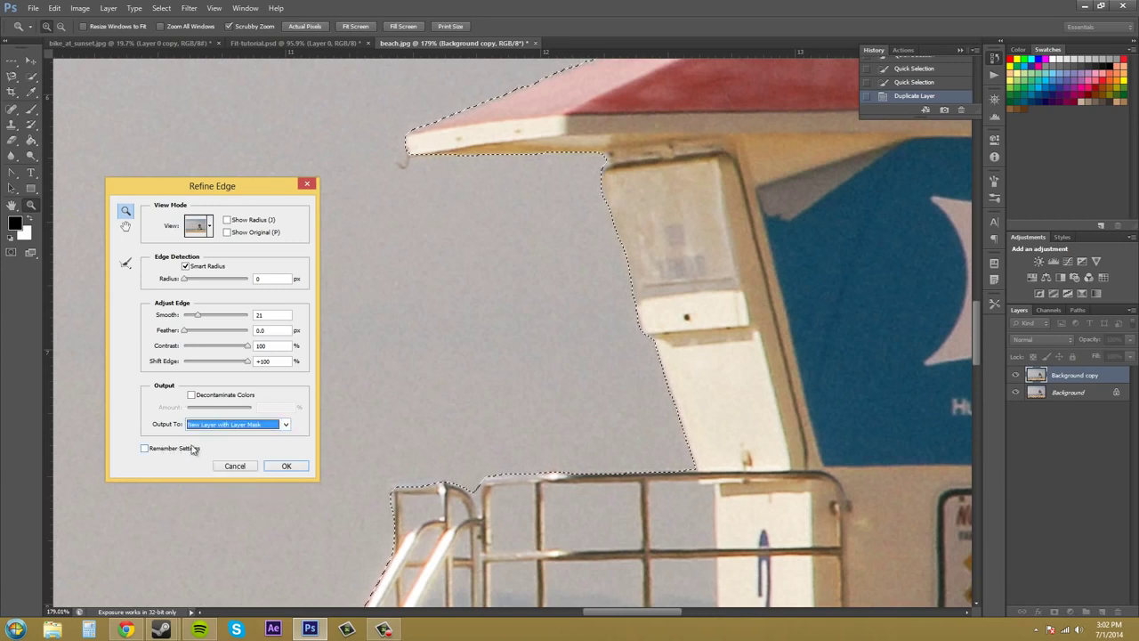
{"action": "left_click", "coordinate": [285, 424]}
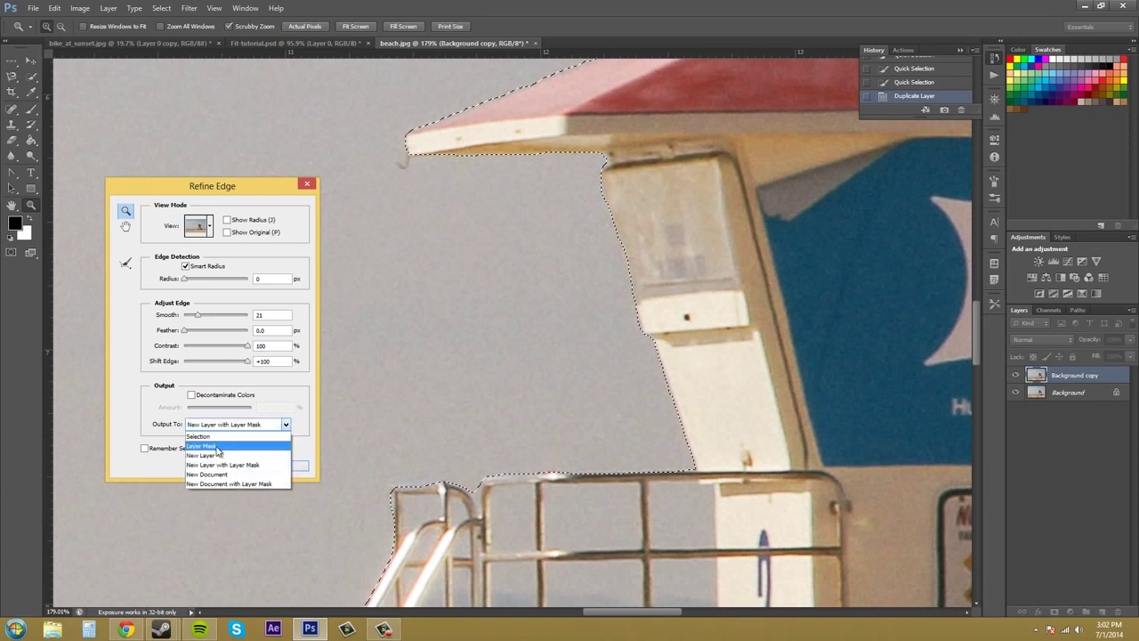
{"action": "left_click", "coordinate": [225, 455]}
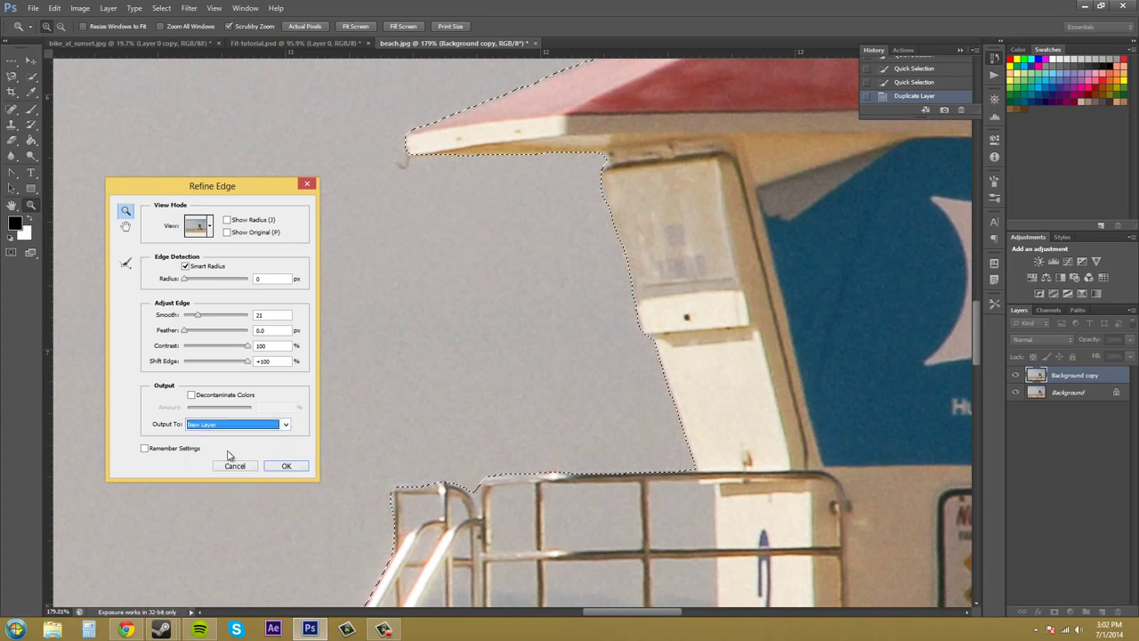
{"action": "left_click", "coordinate": [290, 465]}
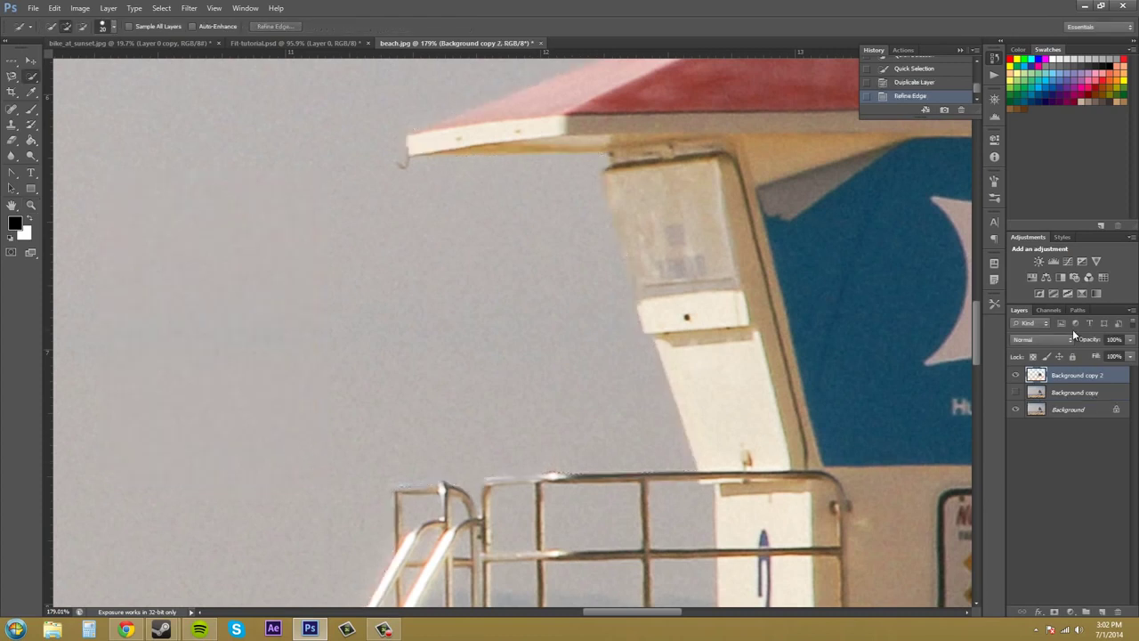
Hide the original Background layer and inspect the cut-out tower on transparency.
{"action": "left_click", "coordinate": [1016, 409]}
{"action": "scroll", "coordinate": [642, 302], "scroll_direction": "down", "scroll_amount": 1}
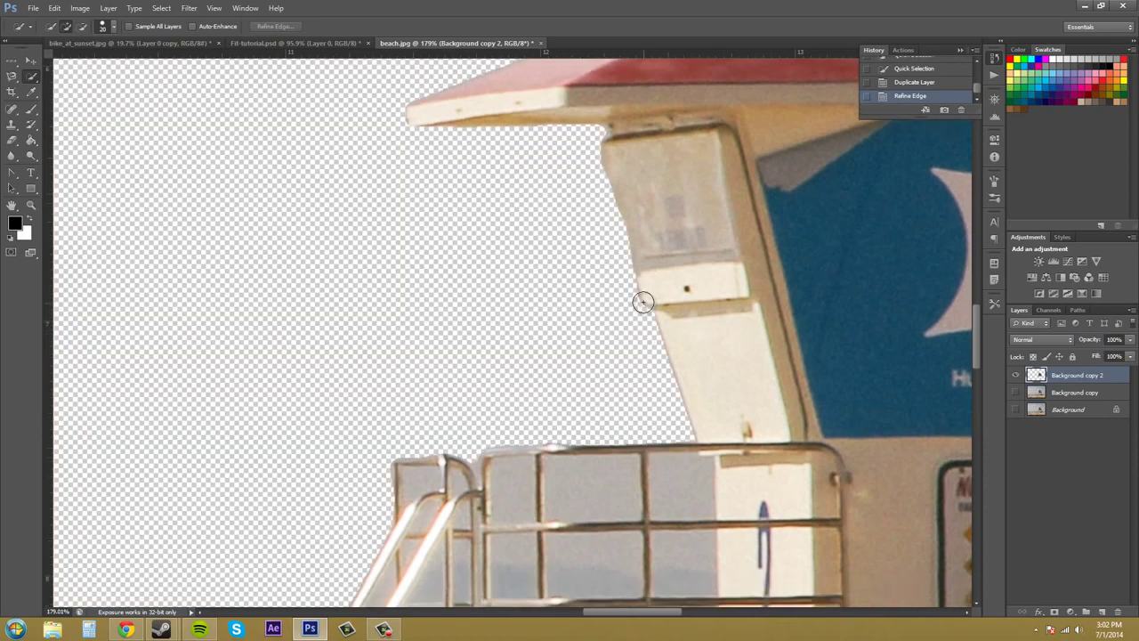
{"action": "scroll", "coordinate": [732, 329], "scroll_direction": "up", "scroll_amount": 4}
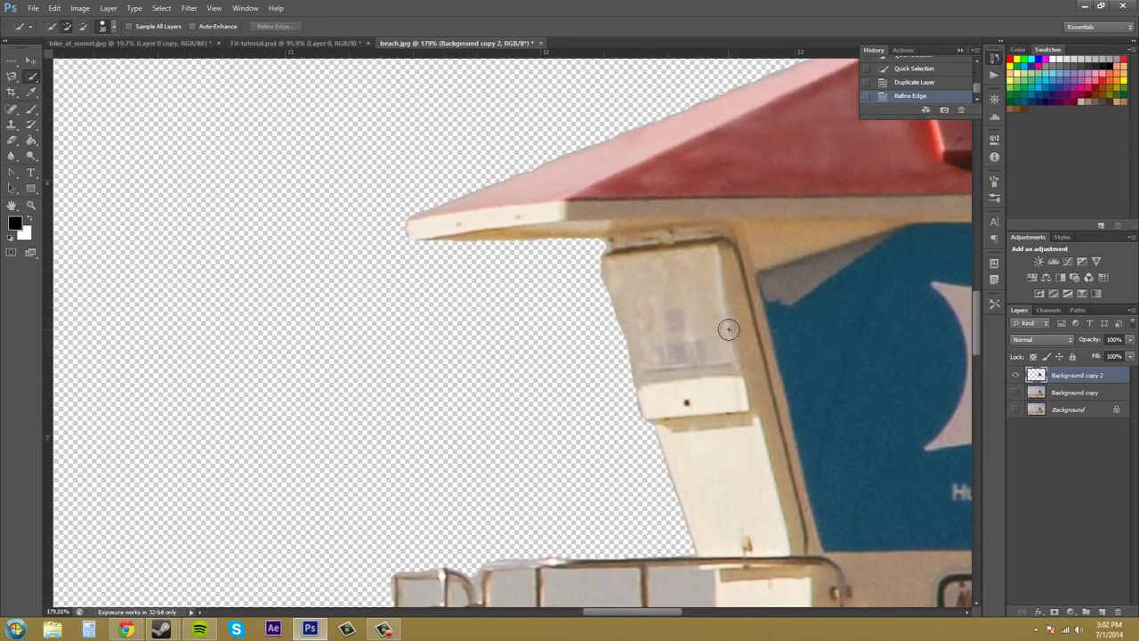
{"action": "left_click_drag", "start_coordinate": [745, 319], "coordinate": [679, 321]}
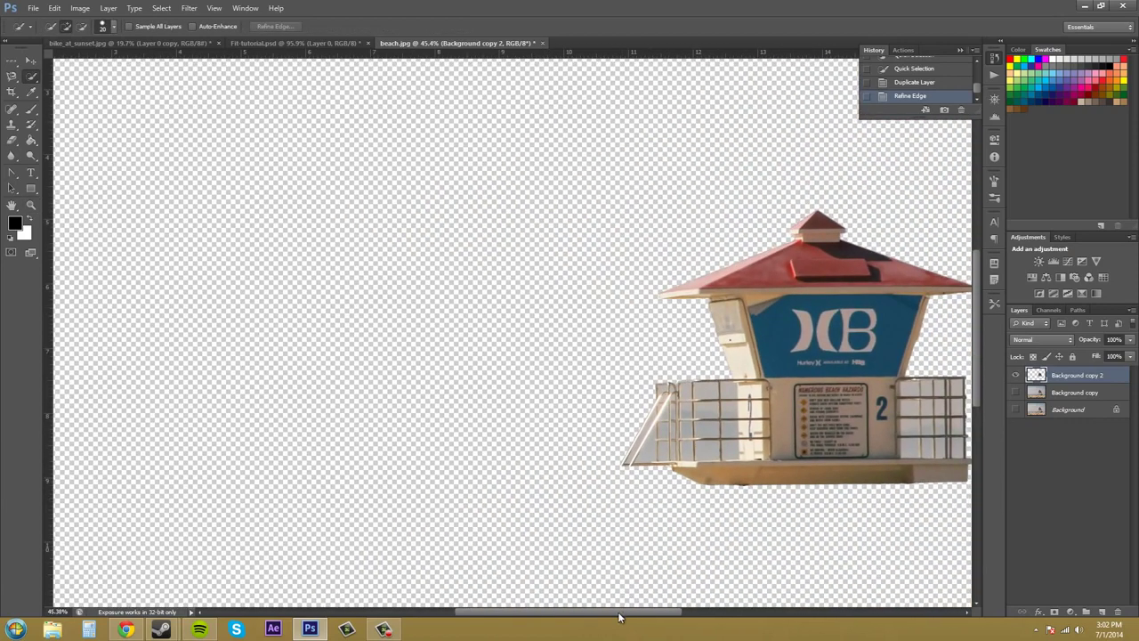
{"action": "left_click_drag", "start_coordinate": [622, 612], "coordinate": [678, 612]}
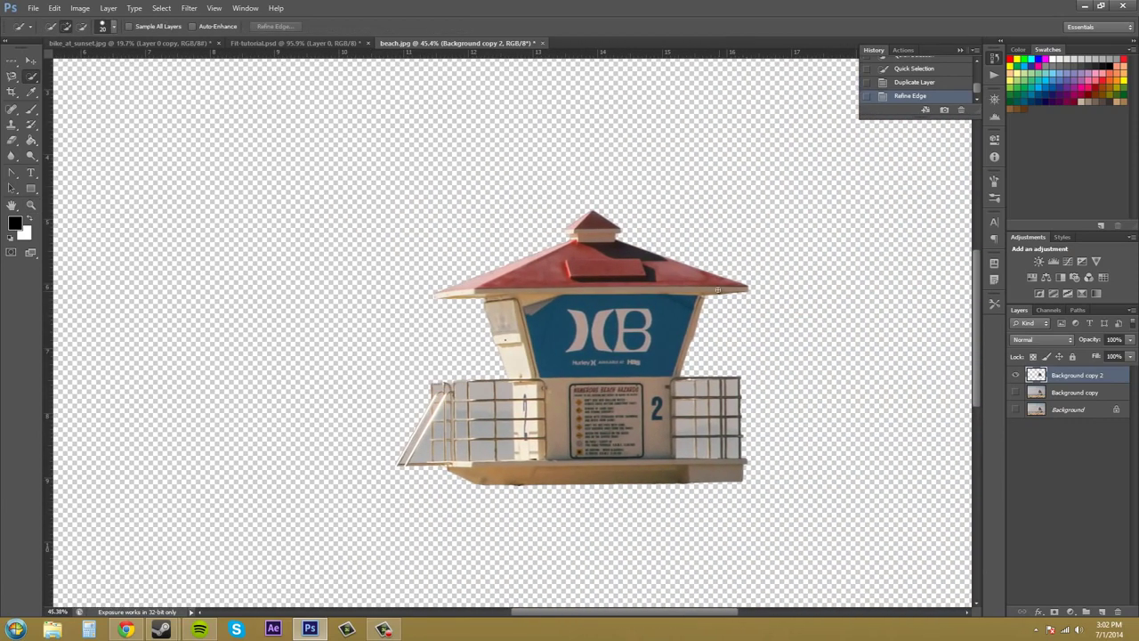
{"action": "left_click_drag", "start_coordinate": [719, 290], "coordinate": [774, 286]}
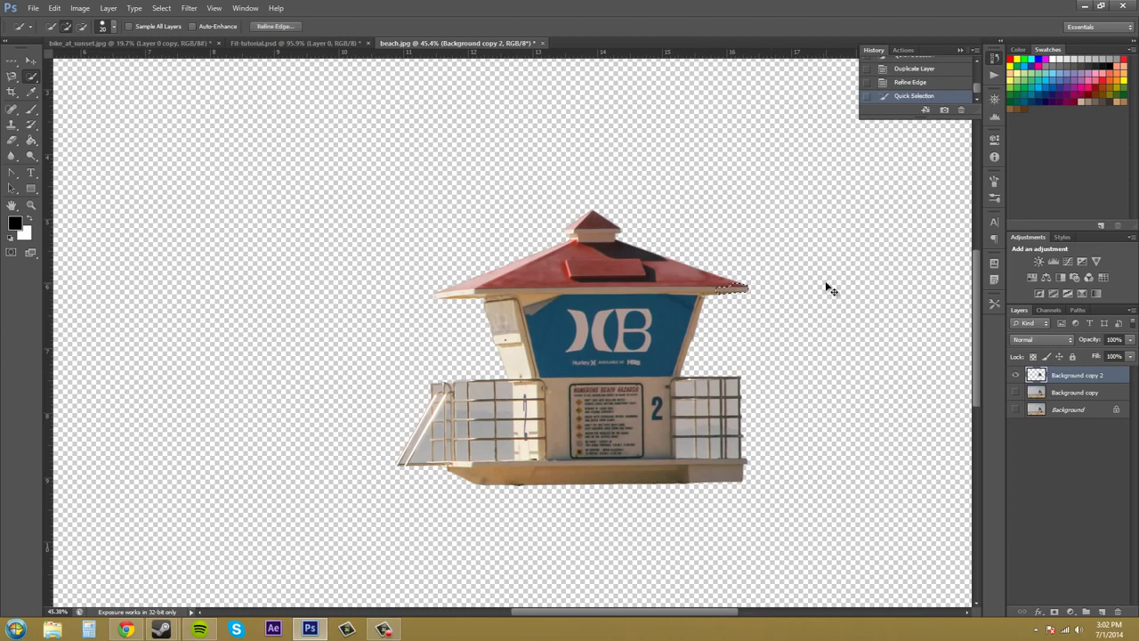
{"action": "key", "text": "ctrl+d"}
{"action": "left_click", "coordinate": [32, 59]}
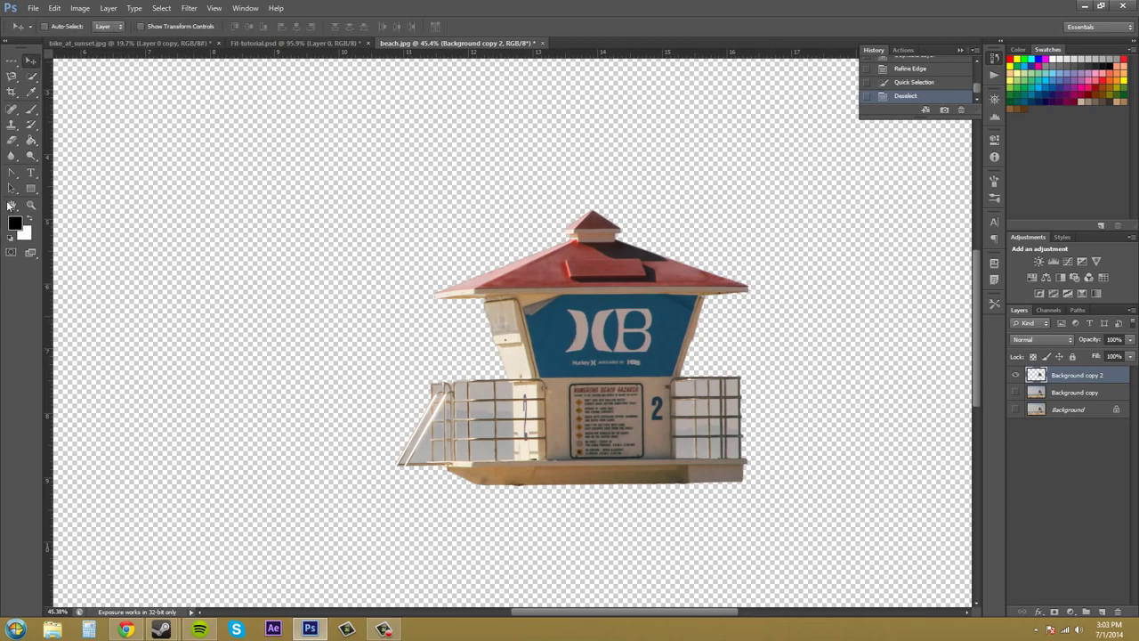
Zoom in on the isolated lifeguard tower to examine its cut-out edges.
{"action": "left_click", "coordinate": [31, 203]}
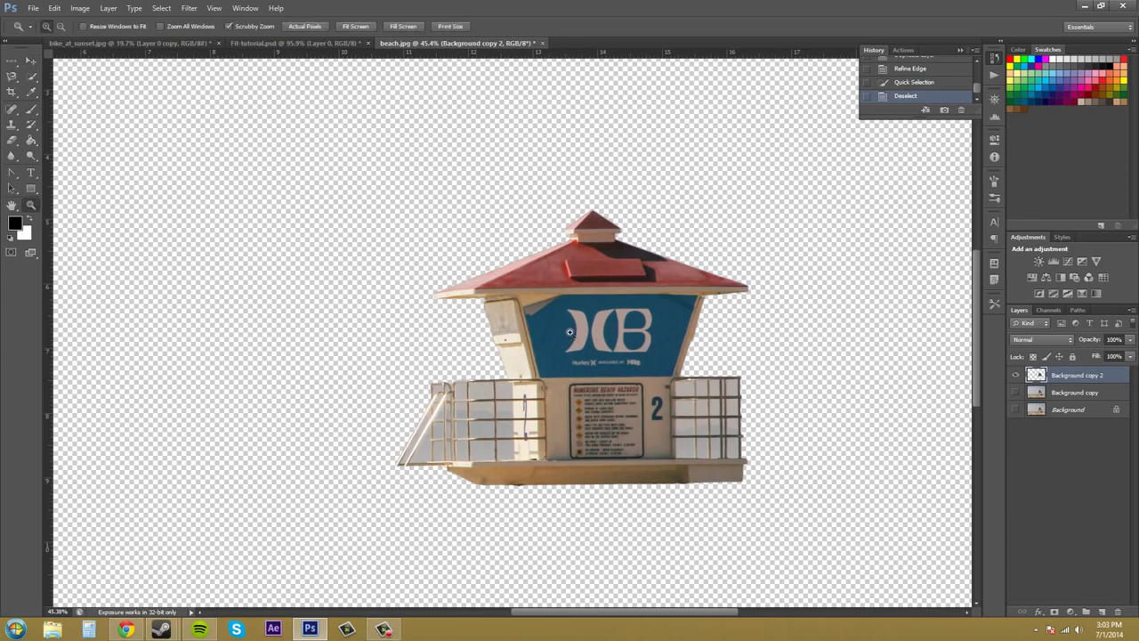
{"action": "mouse_move", "coordinate": [592, 343]}
{"action": "left_mouse_down"}
{"action": "mouse_move", "coordinate": [659, 340]}
{"action": "mouse_move", "coordinate": [595, 340]}
{"action": "mouse_move", "coordinate": [612, 336]}
{"action": "left_mouse_up"}
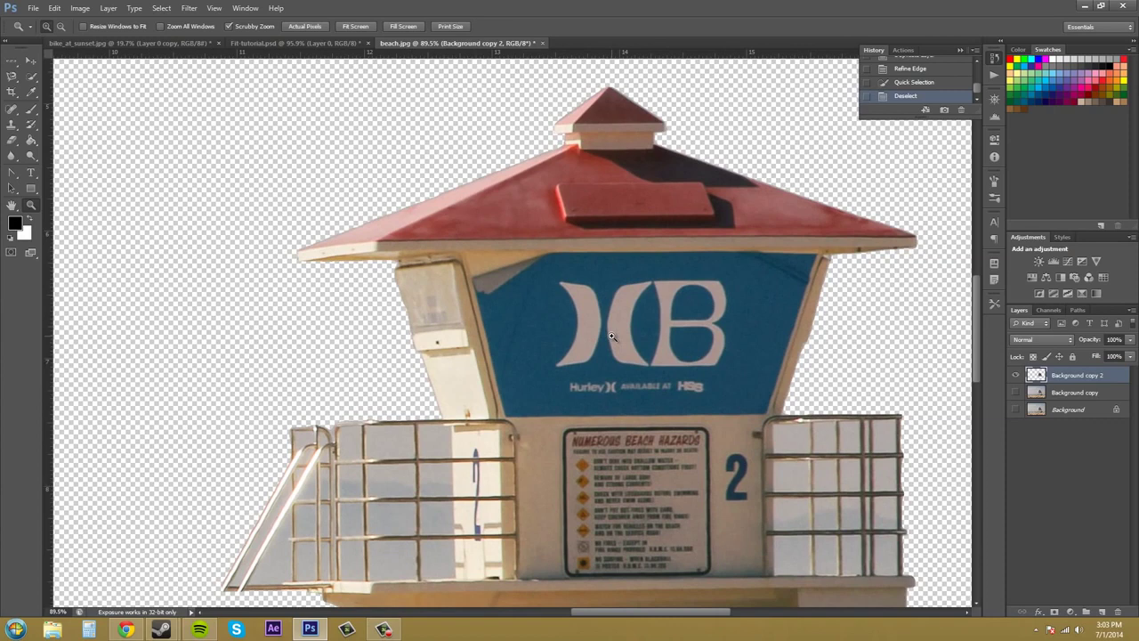